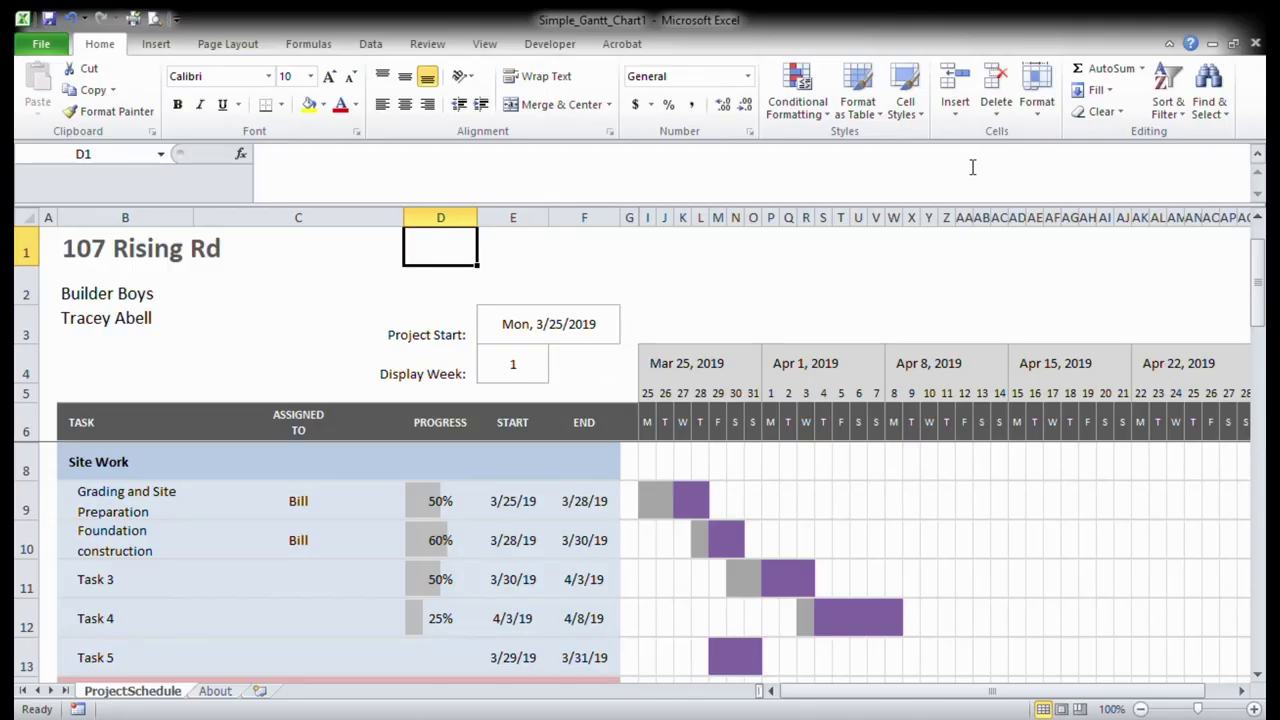
# Review the Site Work task entries, from Grading and Site Preparation through Task 5
pyautogui.click(189, 507)
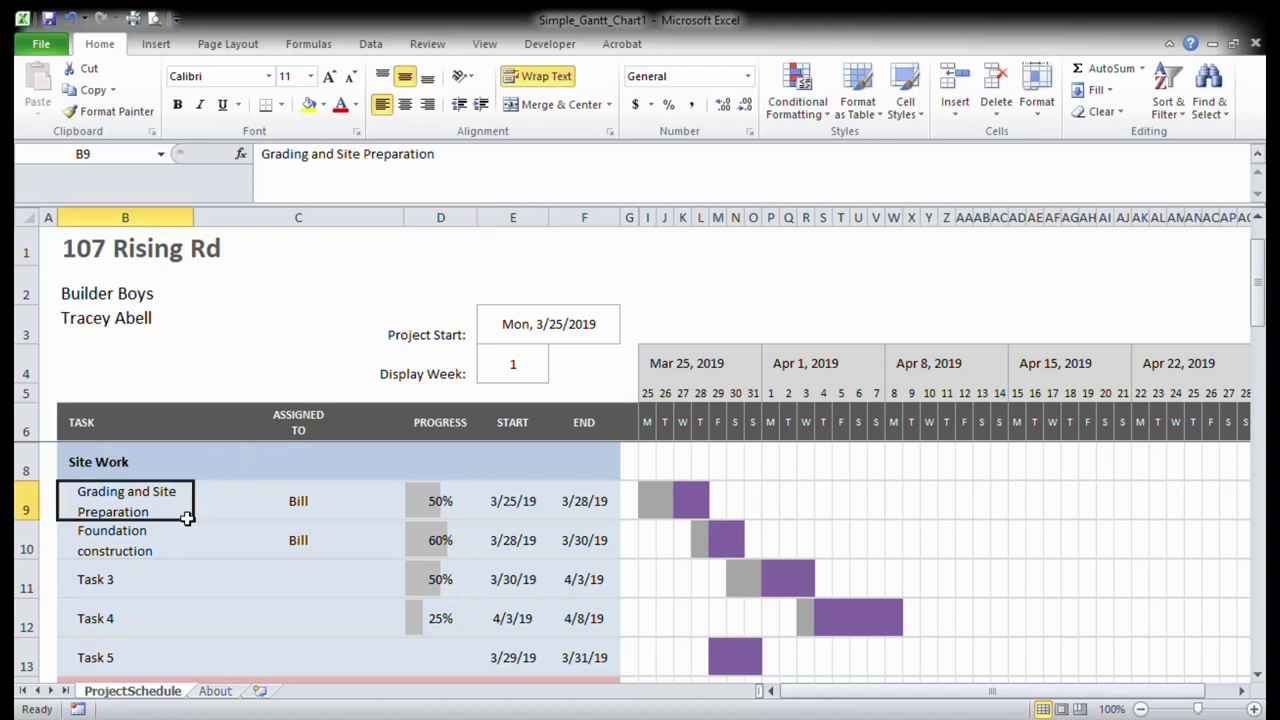
pyautogui.click(157, 551)
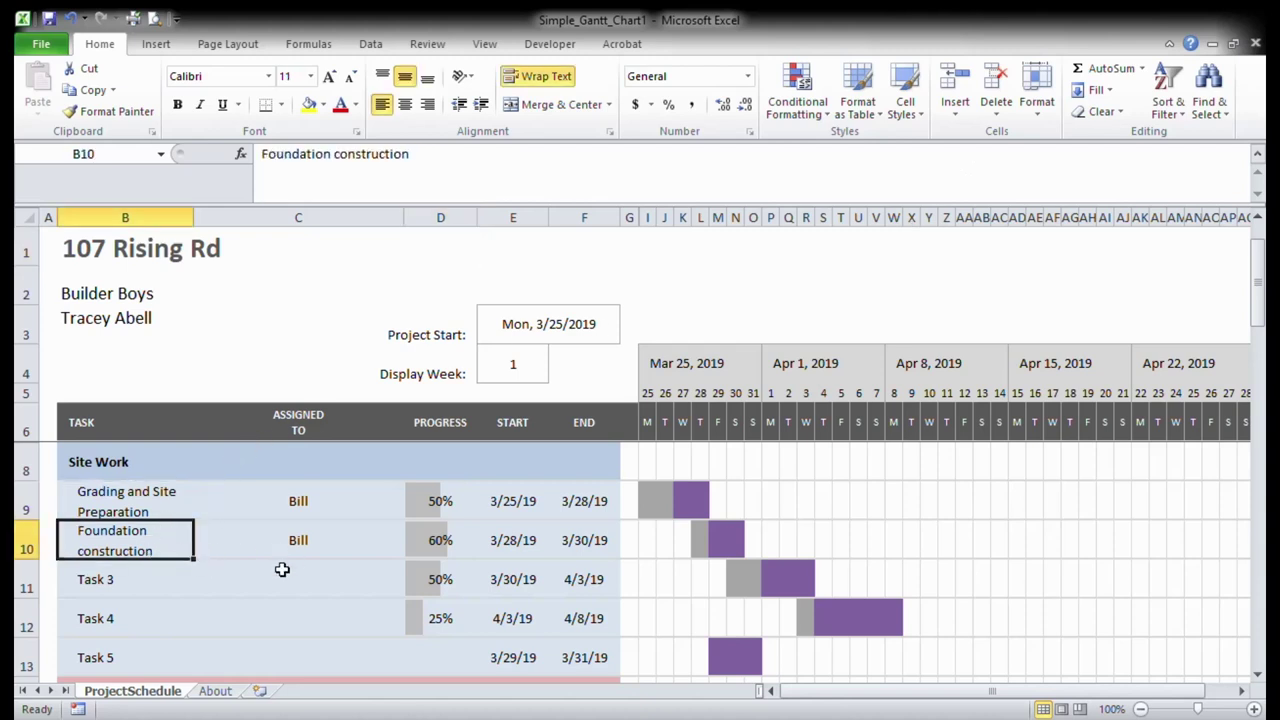
pyautogui.scroll(-1, 282, 572)
pyautogui.click(110, 474)
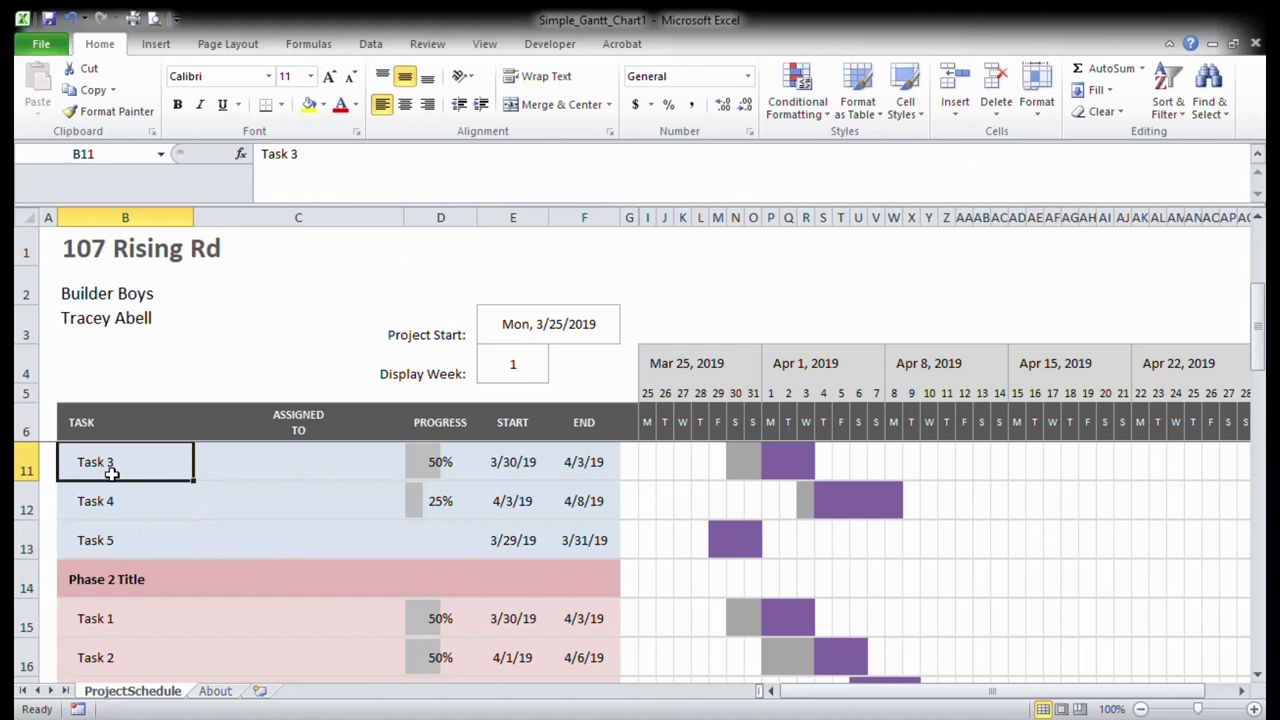
pyautogui.click(117, 509)
pyautogui.click(122, 549)
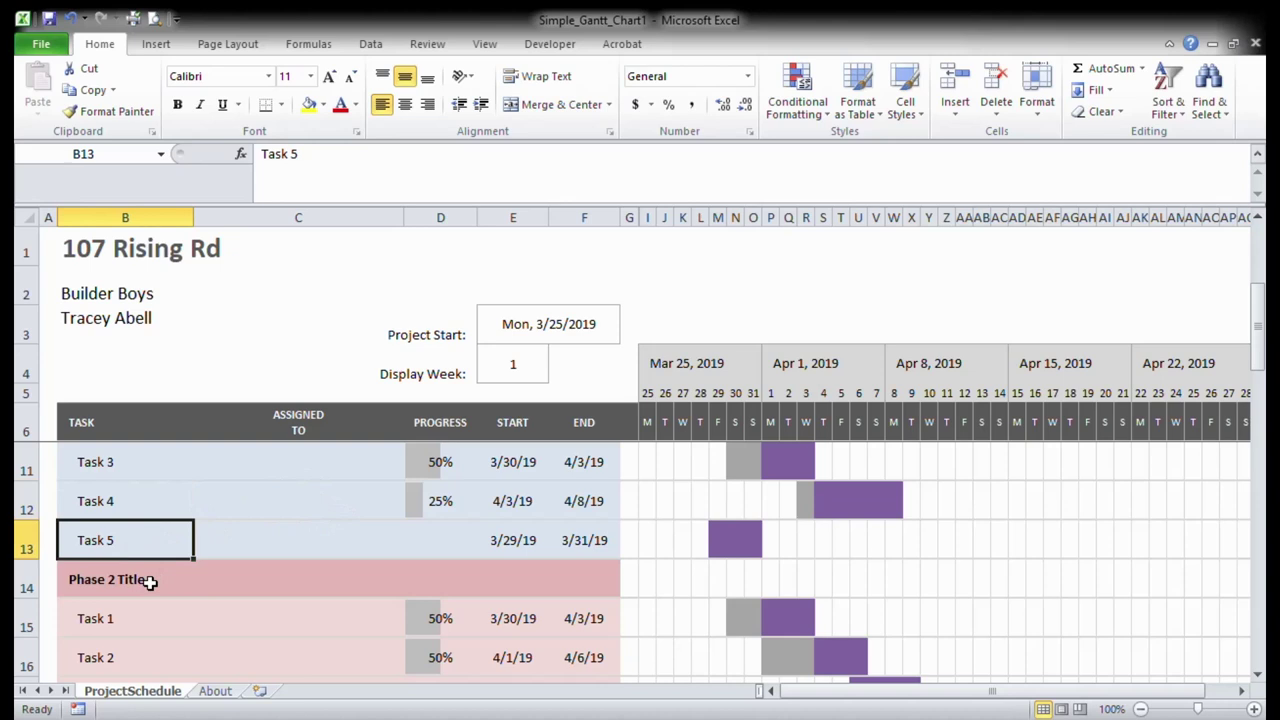
# Rename the Phase 2 Title heading in B14 to 'Walls/Roofing'
pyautogui.click(150, 581)
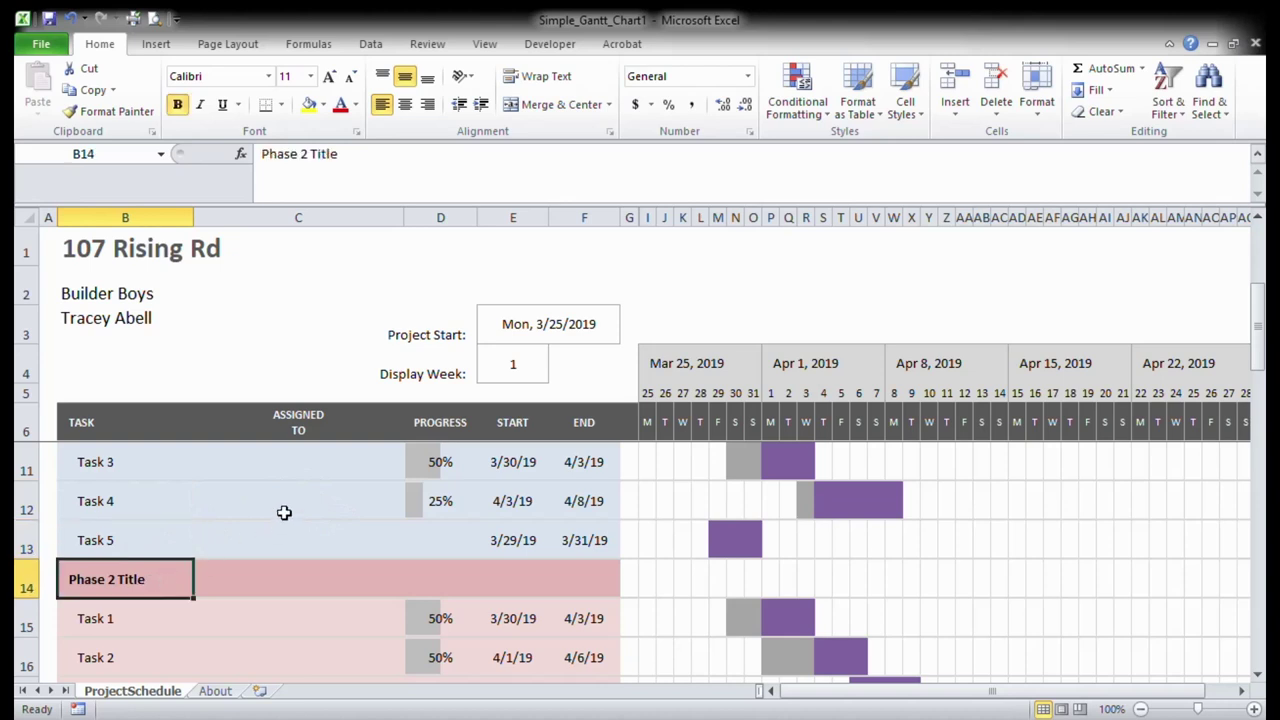
pyautogui.write('Walls/')
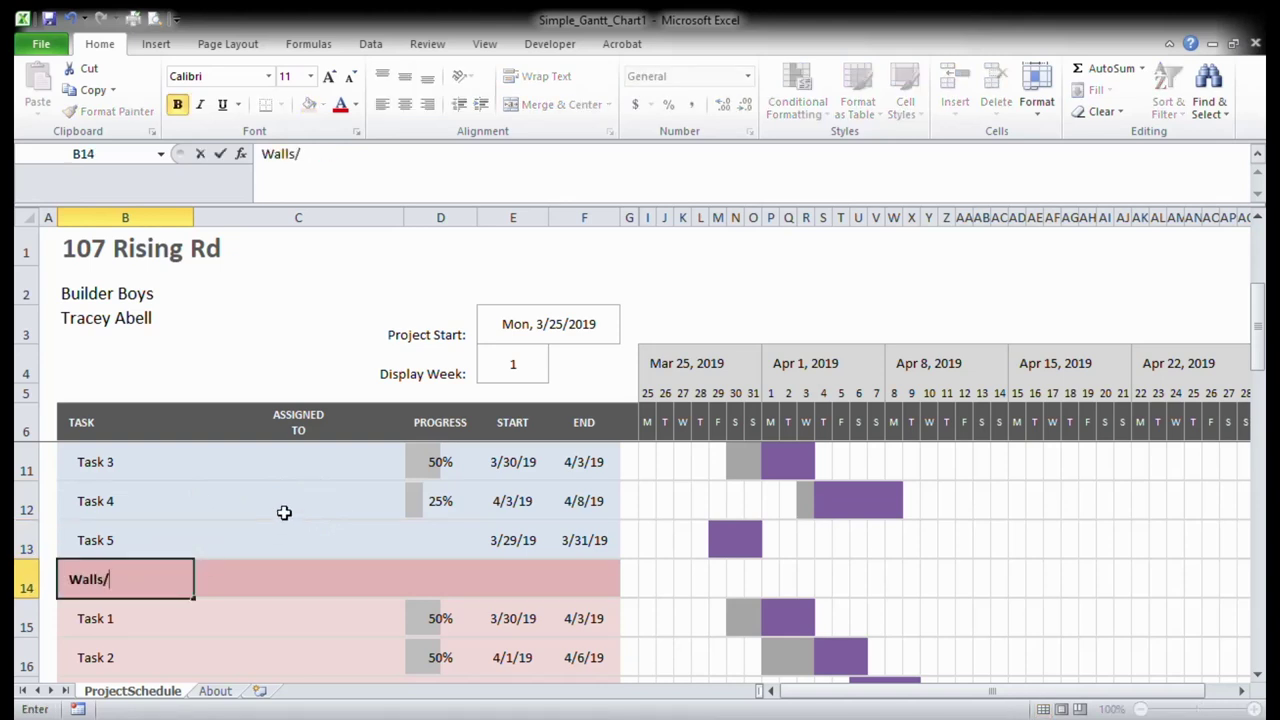
pyautogui.write('Roofing')
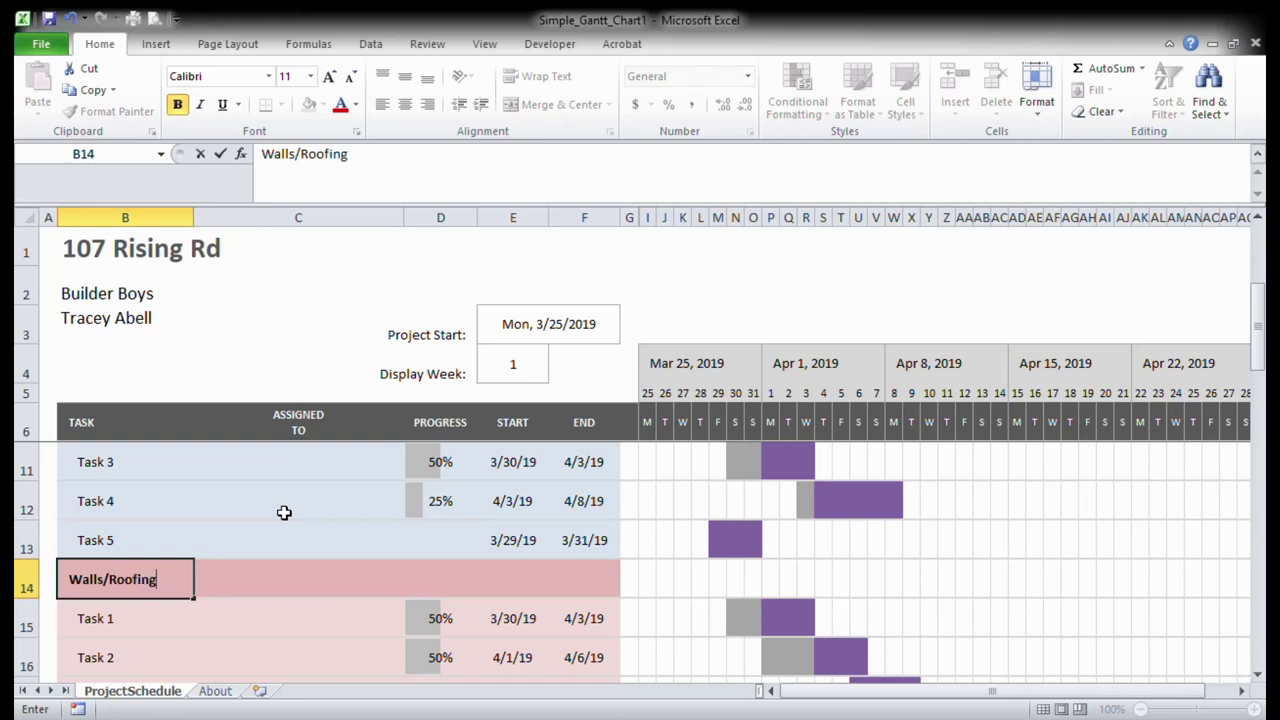
pyautogui.click(305, 475)
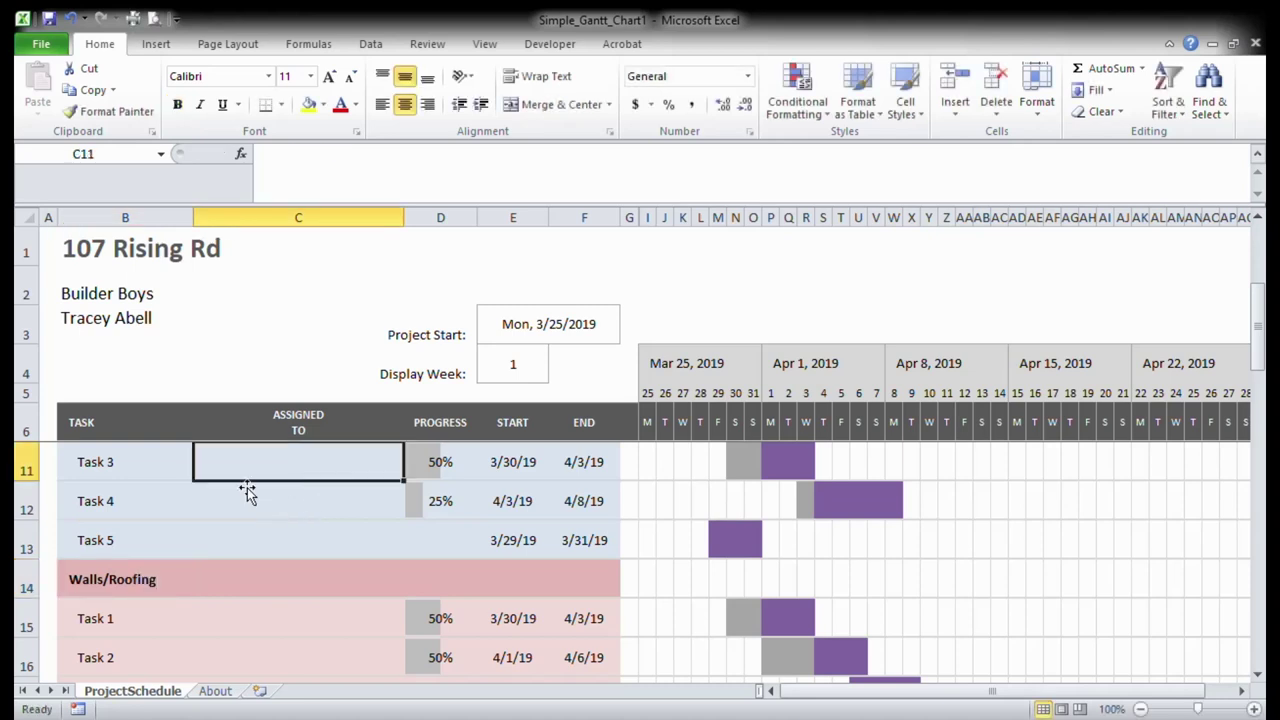
# Delete the Task 3–5 placeholder rows under Site Work and inspect the resulting #REF! dates
pyautogui.moveTo(1258, 348); pyautogui.dragTo(1262, 340)
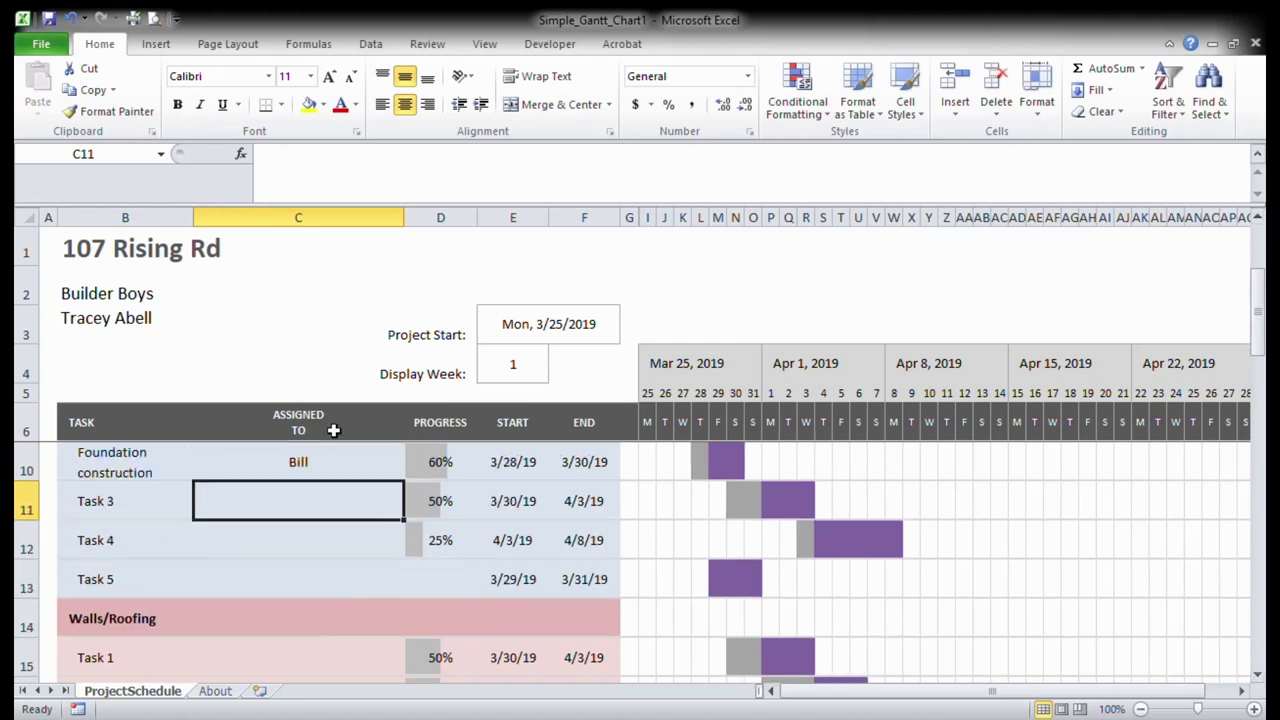
pyautogui.moveTo(30, 503); pyautogui.dragTo(60, 596)
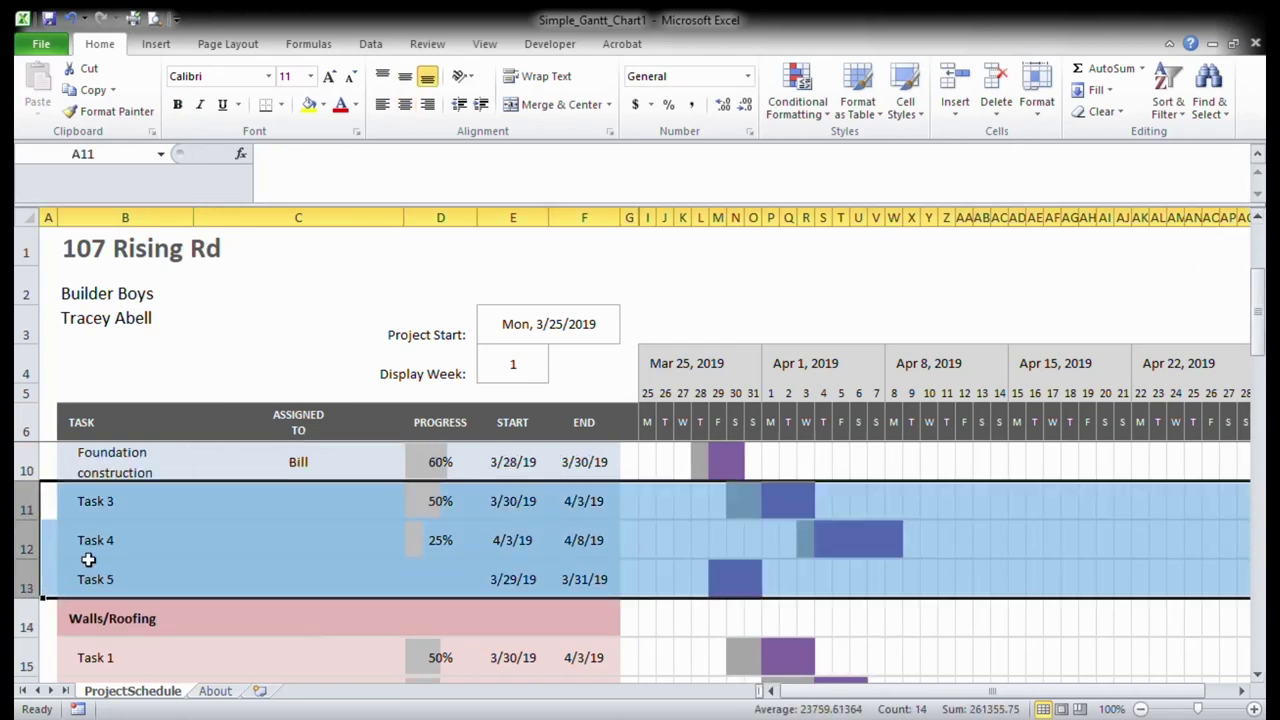
pyautogui.hotkey('ctrl', '-')
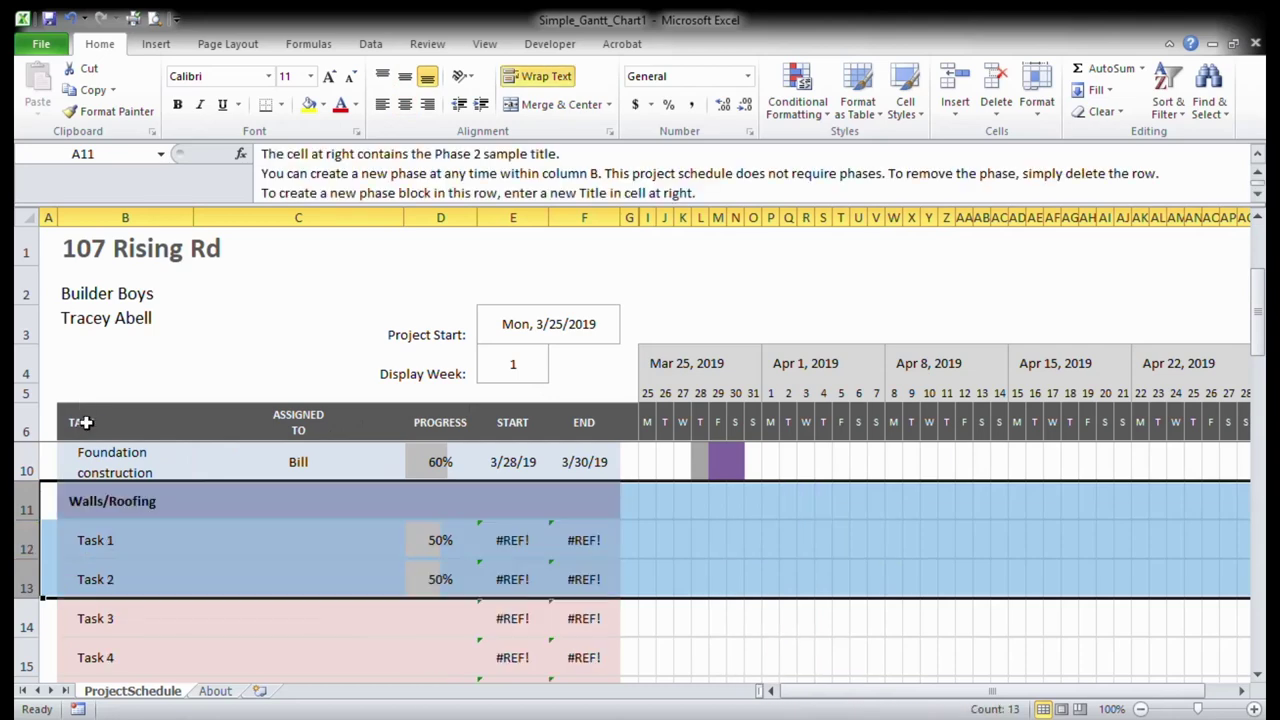
pyautogui.click(537, 549)
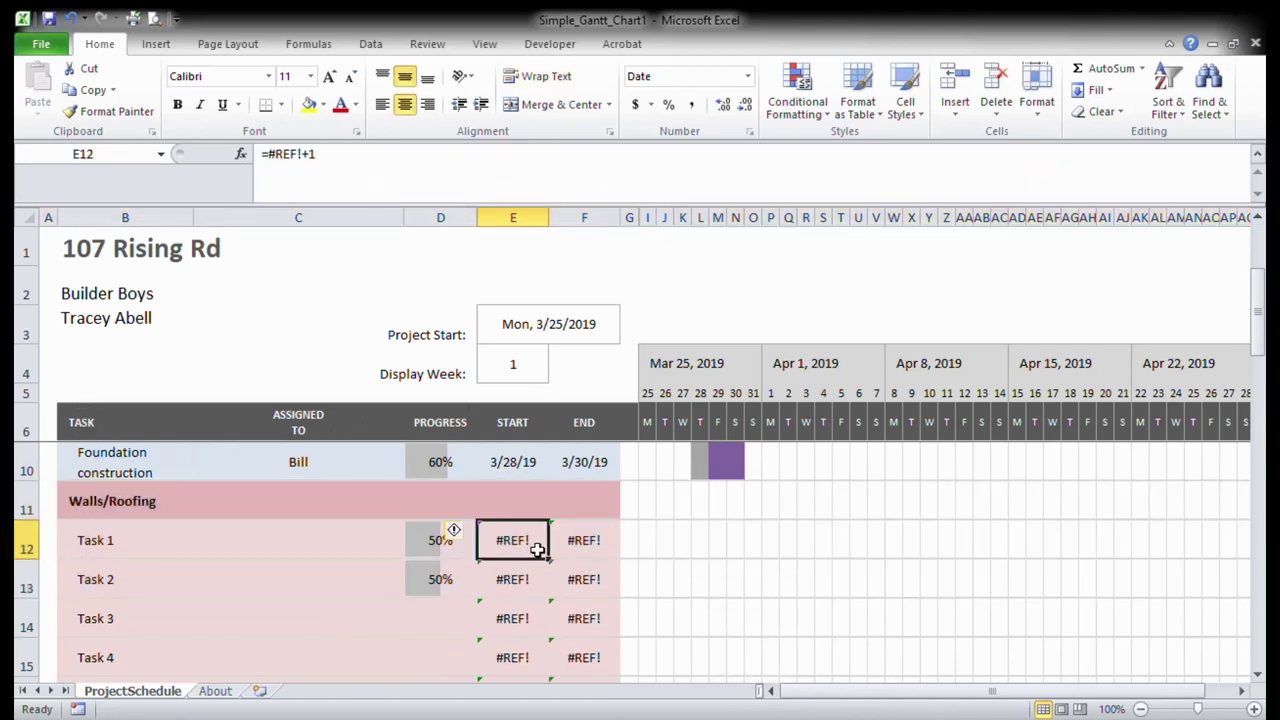
pyautogui.click(127, 541)
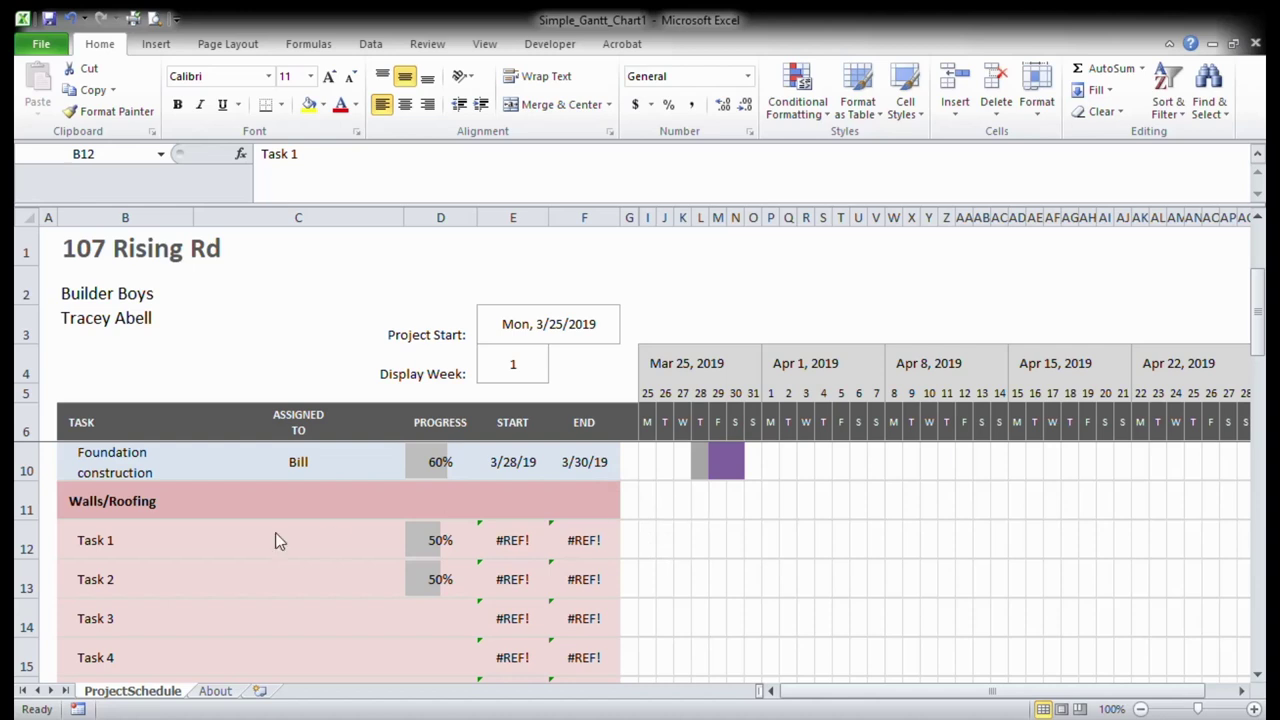
# Paste the task names Framing, Installation of windows and doors, Roofing, Siding/External walls over the placeholders
pyautogui.click(155, 540)
pyautogui.moveTo(143, 534); pyautogui.dragTo(135, 660)
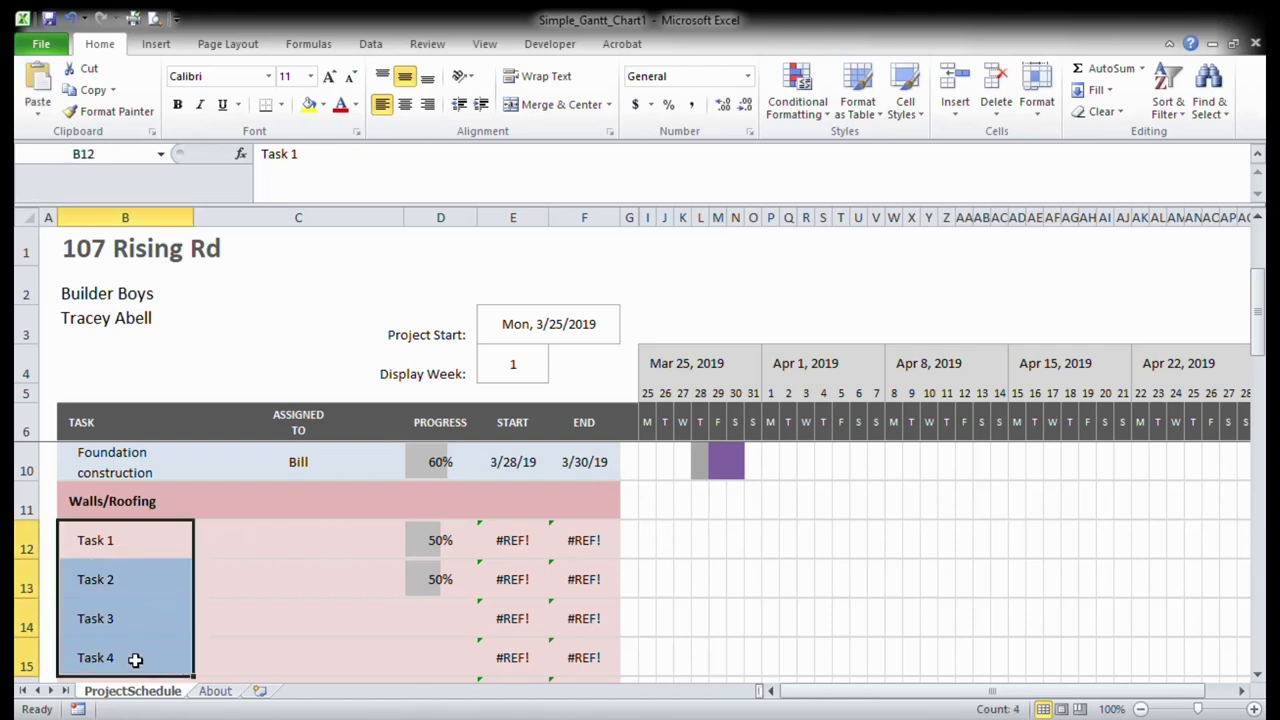
pyautogui.write('Framing Installation of windows and doors Roofing Siding/External walls')
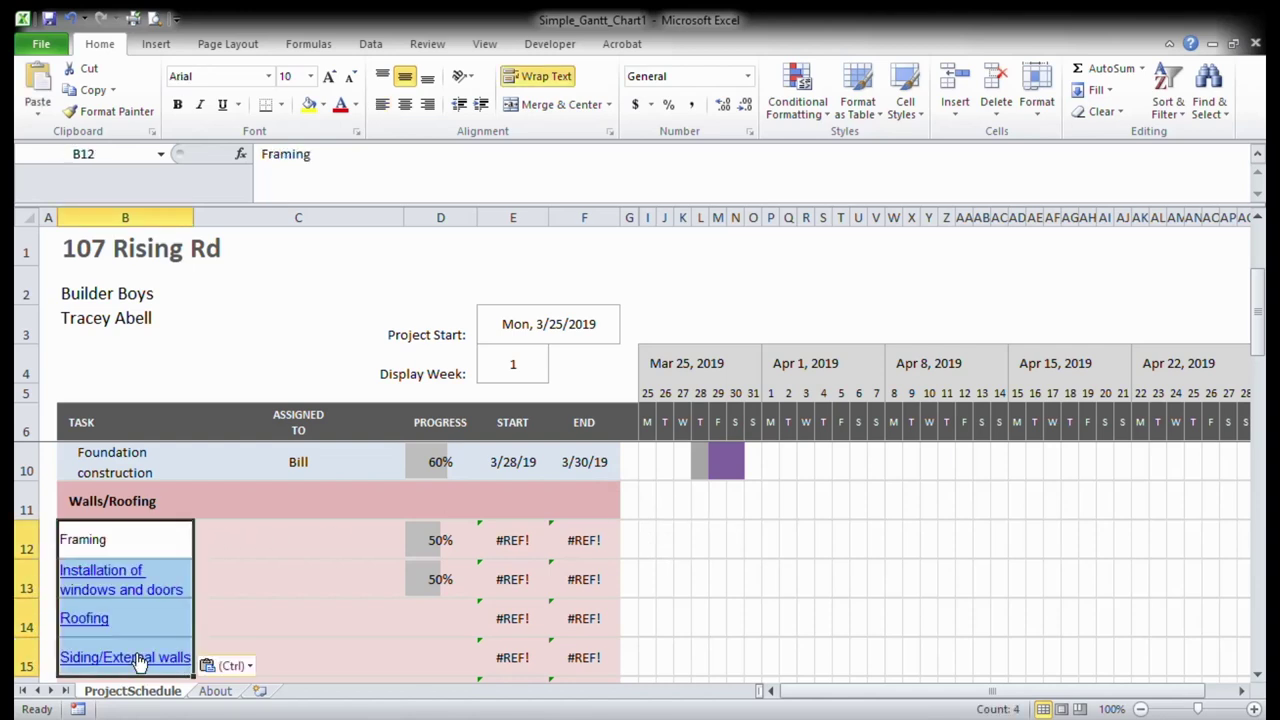
# Match the new task names to the sheet's formatting, wrapped and left-aligned
pyautogui.click(180, 478)
pyautogui.click(285, 538)
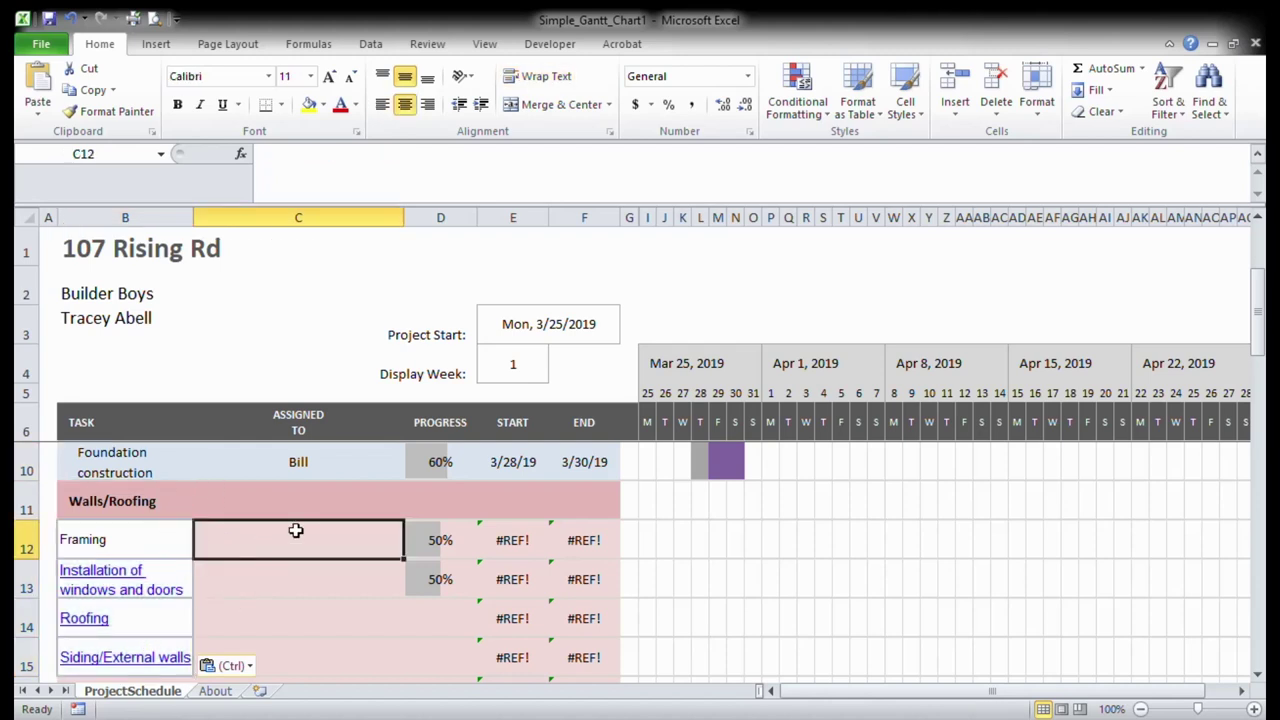
pyautogui.click(110, 111)
pyautogui.moveTo(94, 537); pyautogui.dragTo(103, 662)
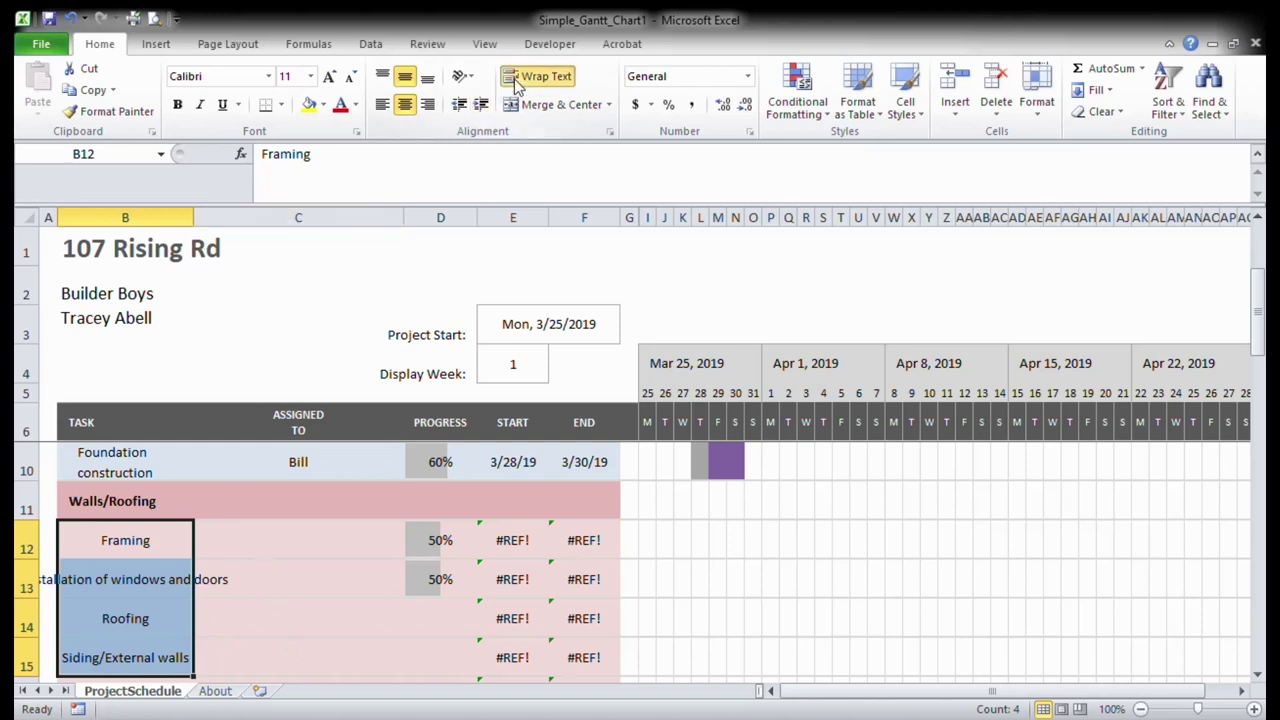
pyautogui.click(518, 85)
pyautogui.click(382, 104)
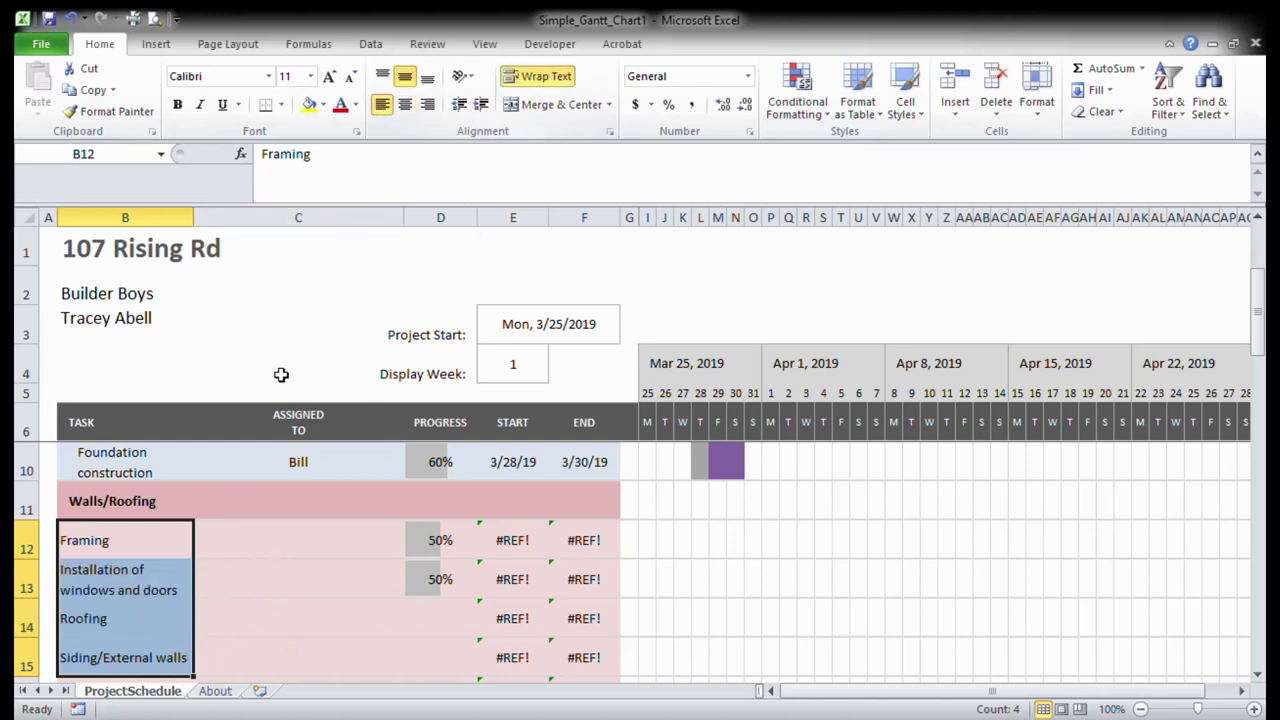
pyautogui.click(286, 534)
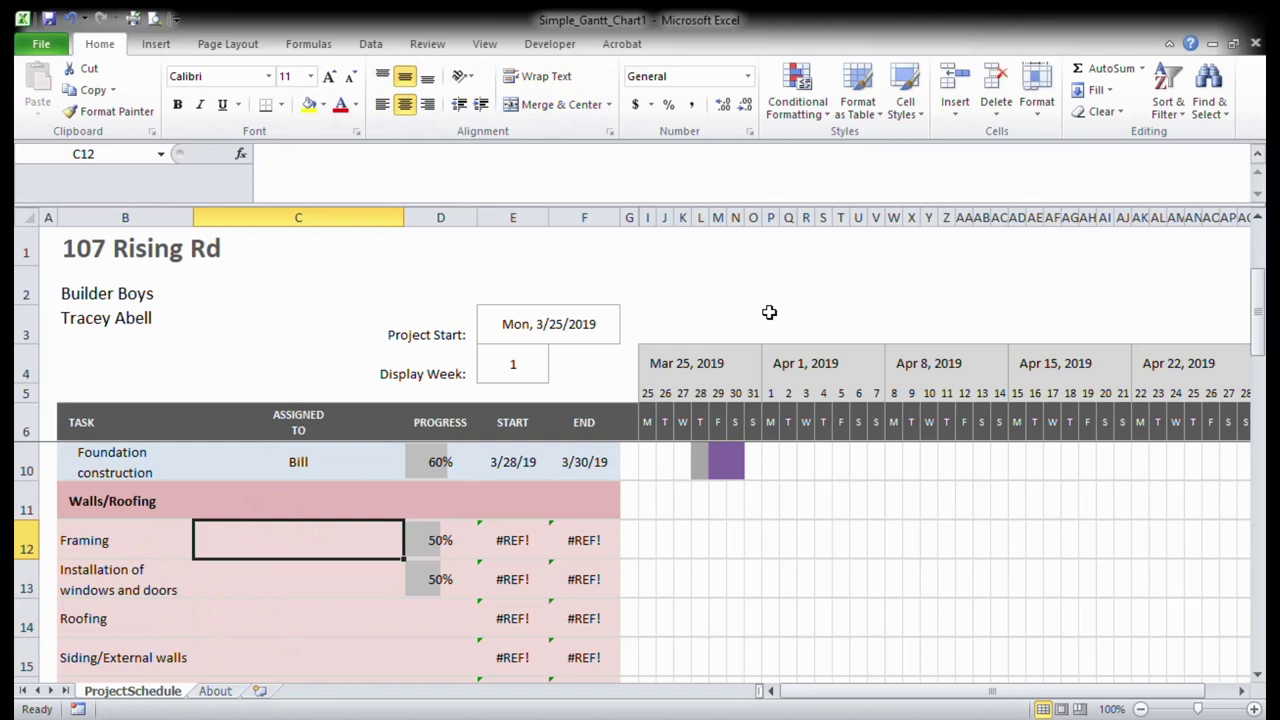
# Enter Bill as assignee in C12–C14 for Framing, windows and doors, and Roofing
pyautogui.write('Bill')
pyautogui.press('Return')
pyautogui.write('b')
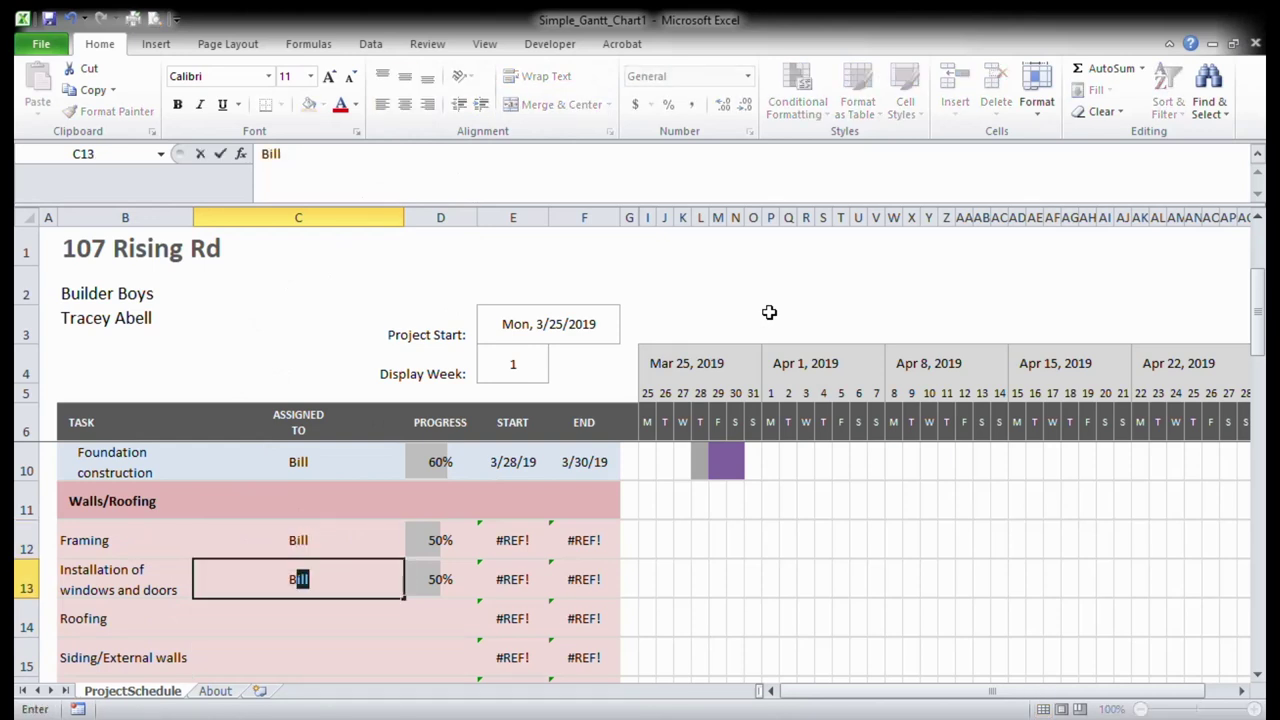
pyautogui.press('Return')
pyautogui.write('bill')
pyautogui.press('Return')
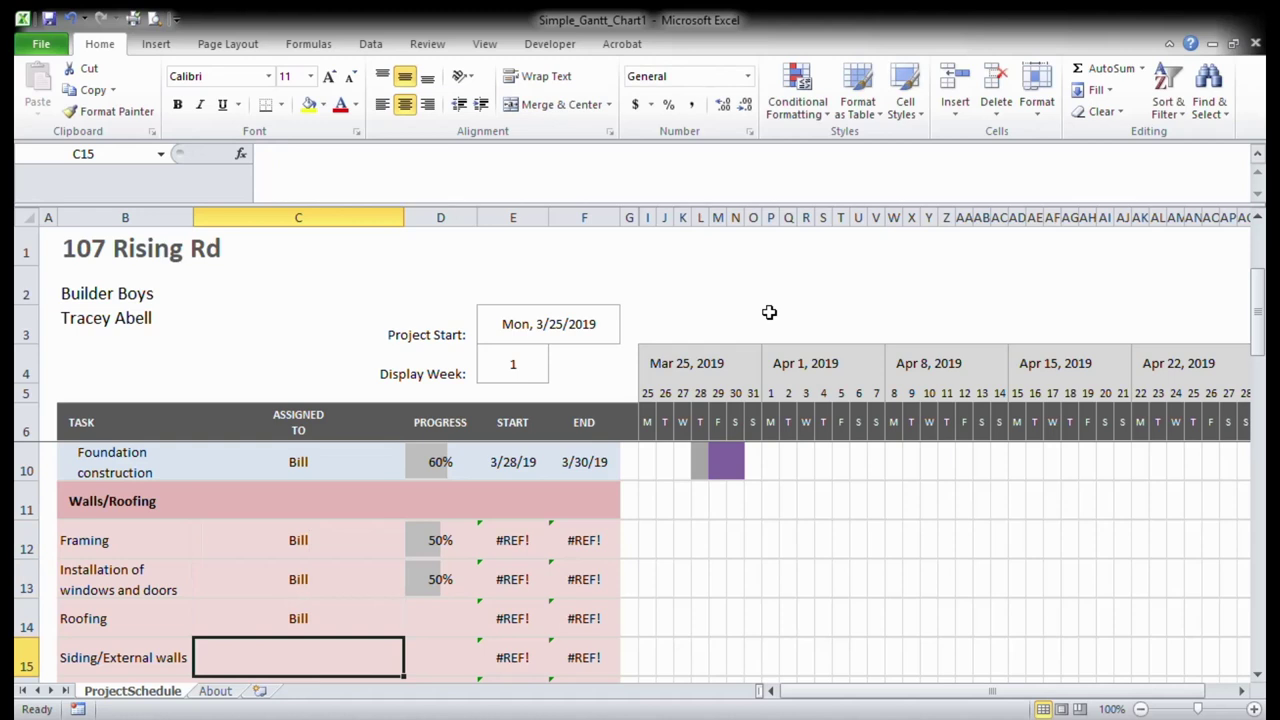
pyautogui.press('Return')
pyautogui.scroll(1, 440, 518)
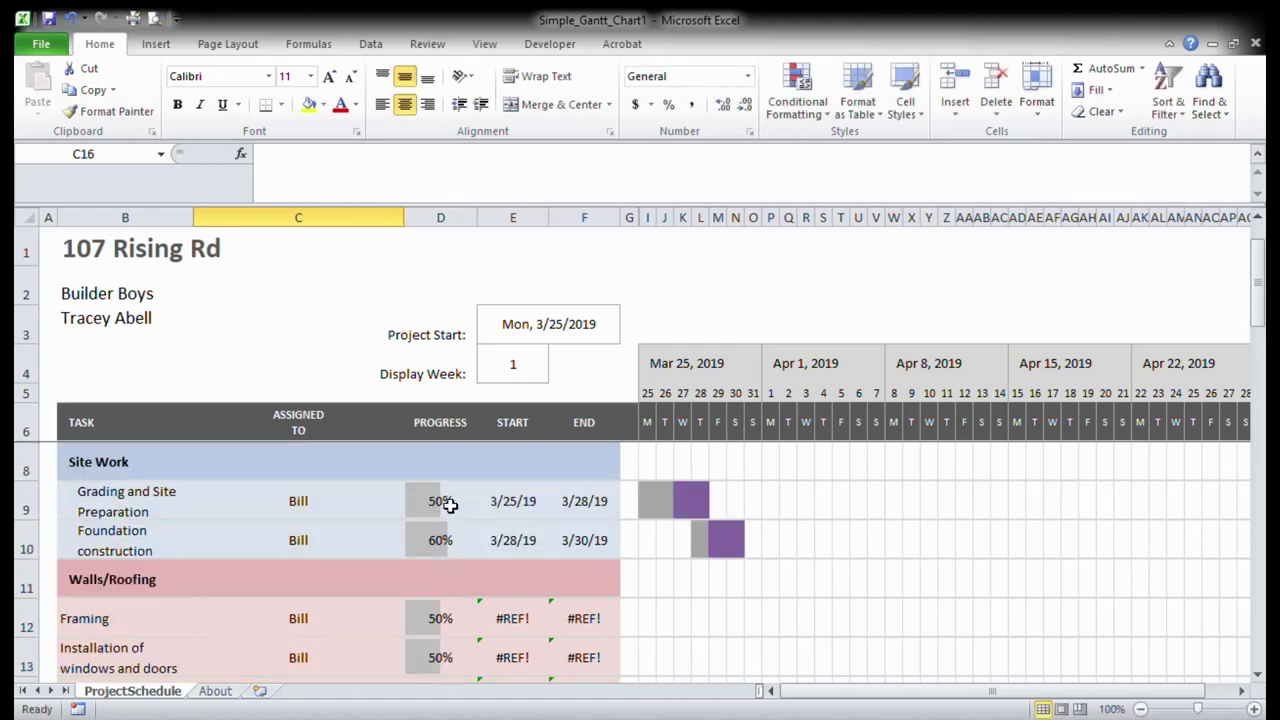
# Enter 0 in the progress cells D9, D10, D12, D13 and D14
pyautogui.click(449, 505)
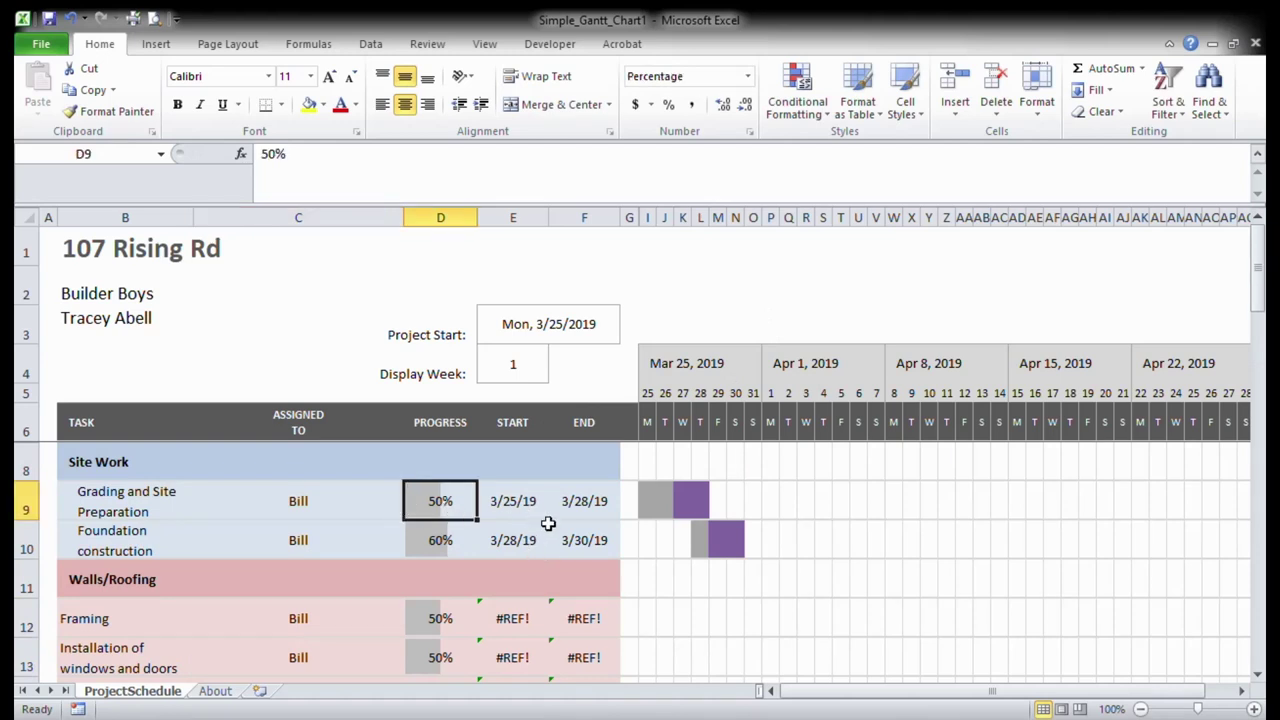
pyautogui.write('0')
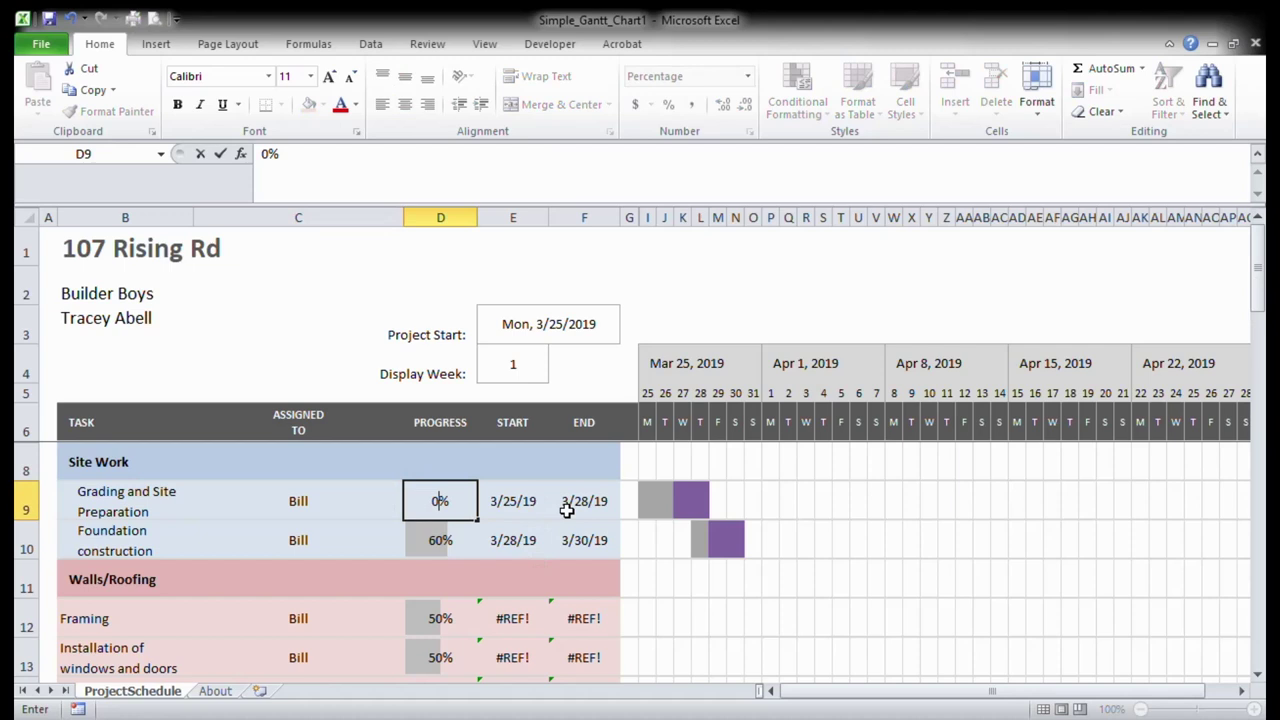
pyautogui.press('Return')
pyautogui.write('0')
pyautogui.press('Return')
pyautogui.press('Return')
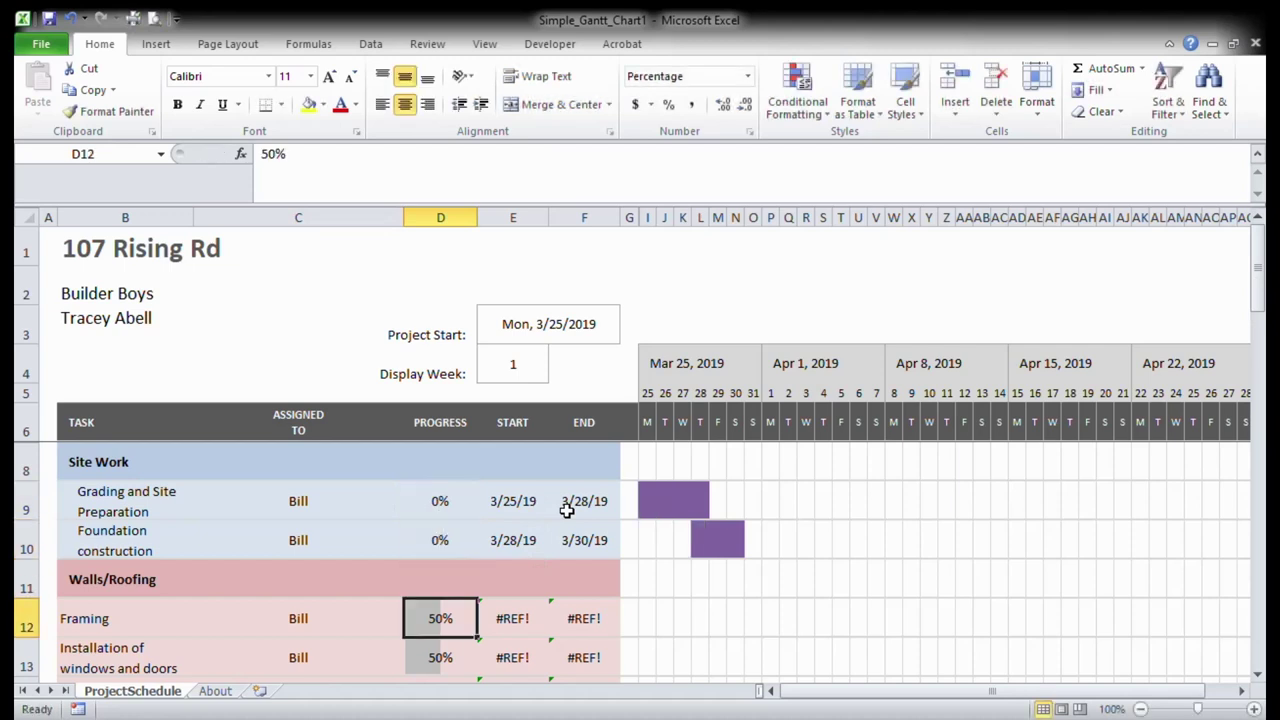
pyautogui.write('0')
pyautogui.press('Return')
pyautogui.write('0')
pyautogui.press('Return')
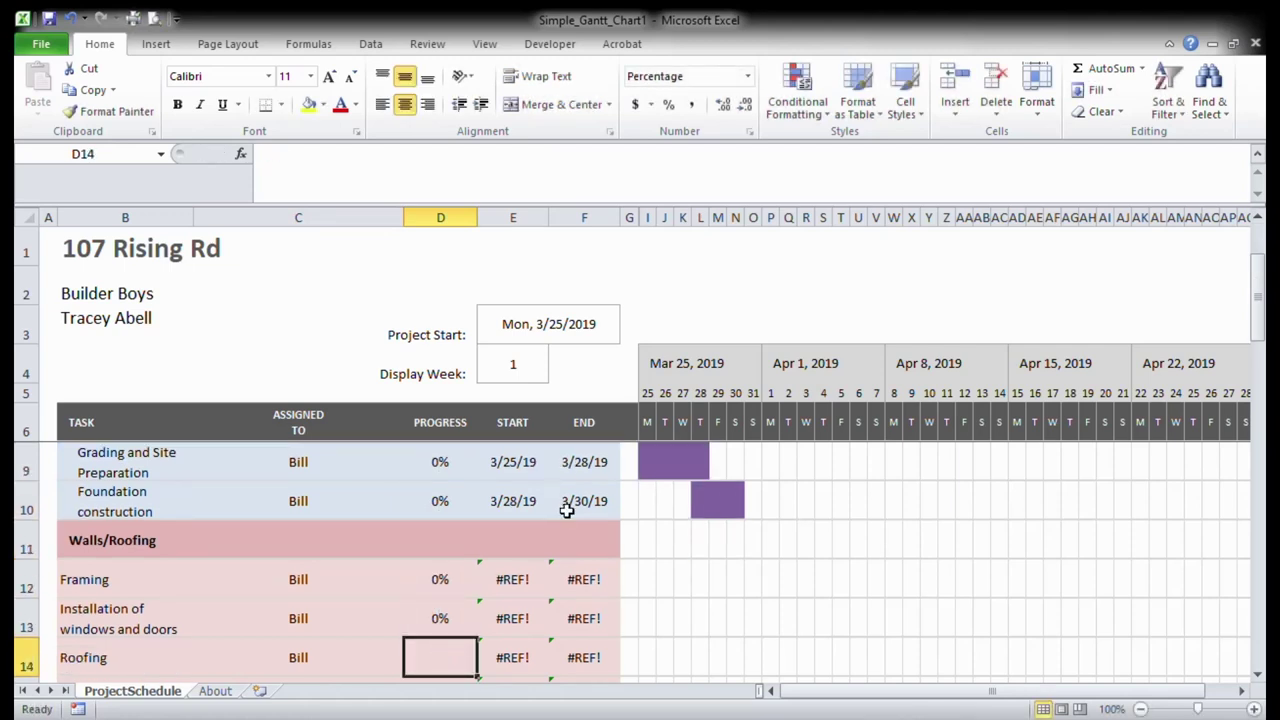
pyautogui.write('0')
pyautogui.press('Return')
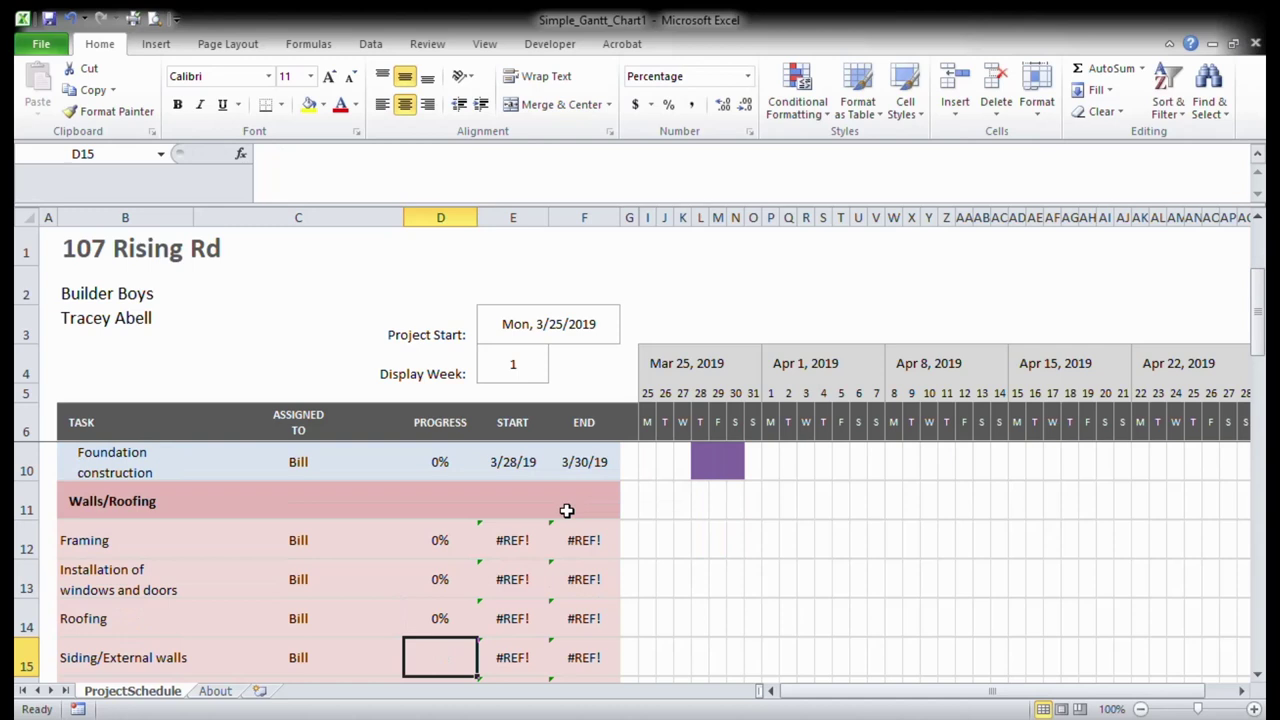
pyautogui.scroll(1, 566, 511)
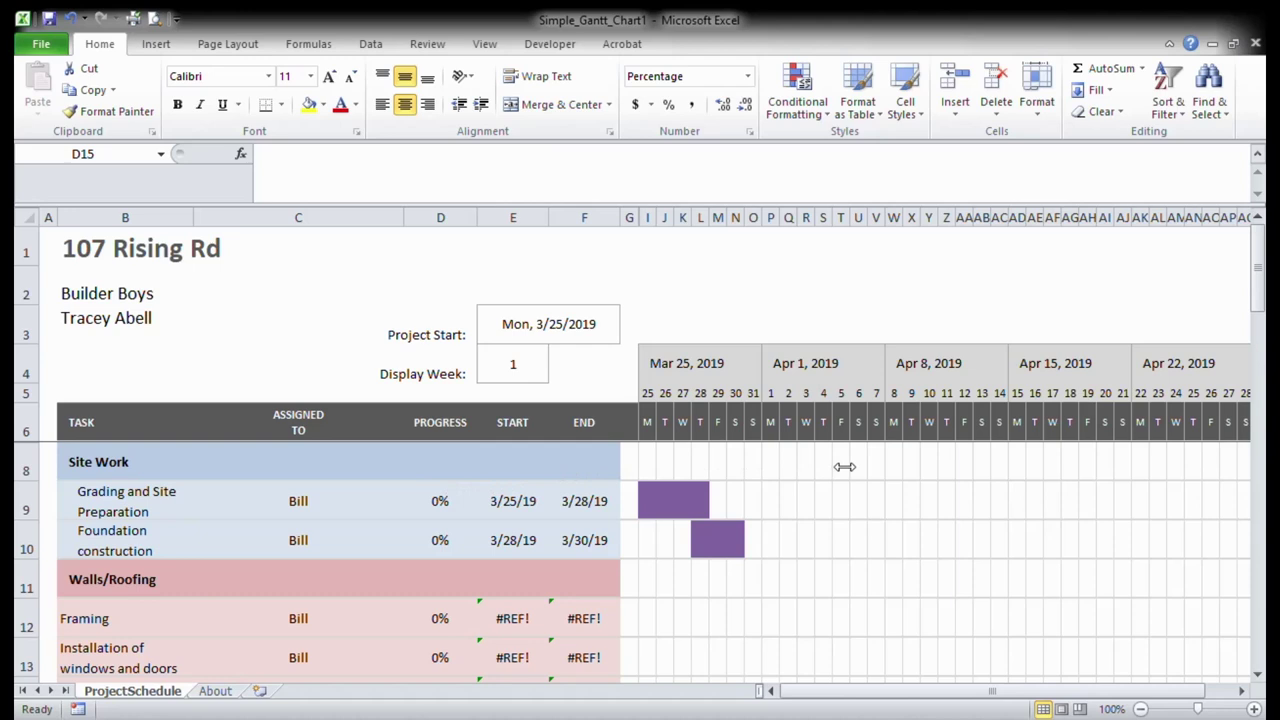
# Change Grading's end-date formula in F9 from =E9+3 to =E9+6
pyautogui.click(527, 507)
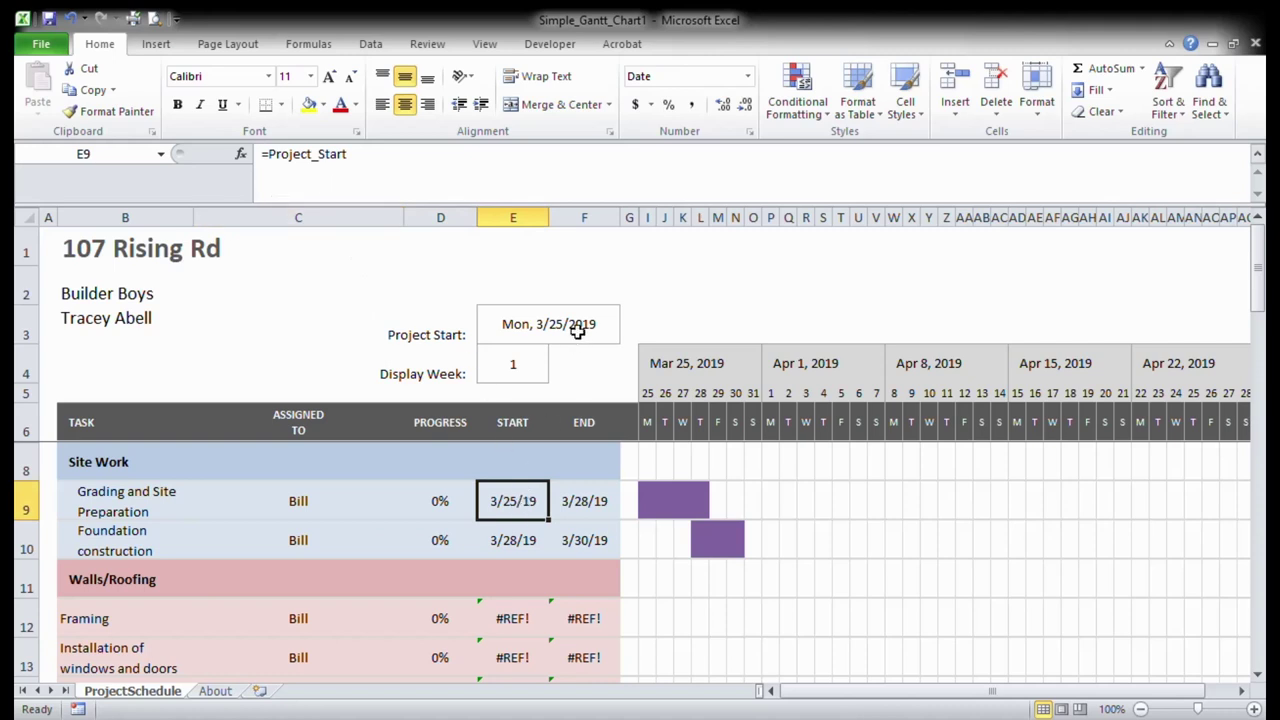
pyautogui.click(590, 518)
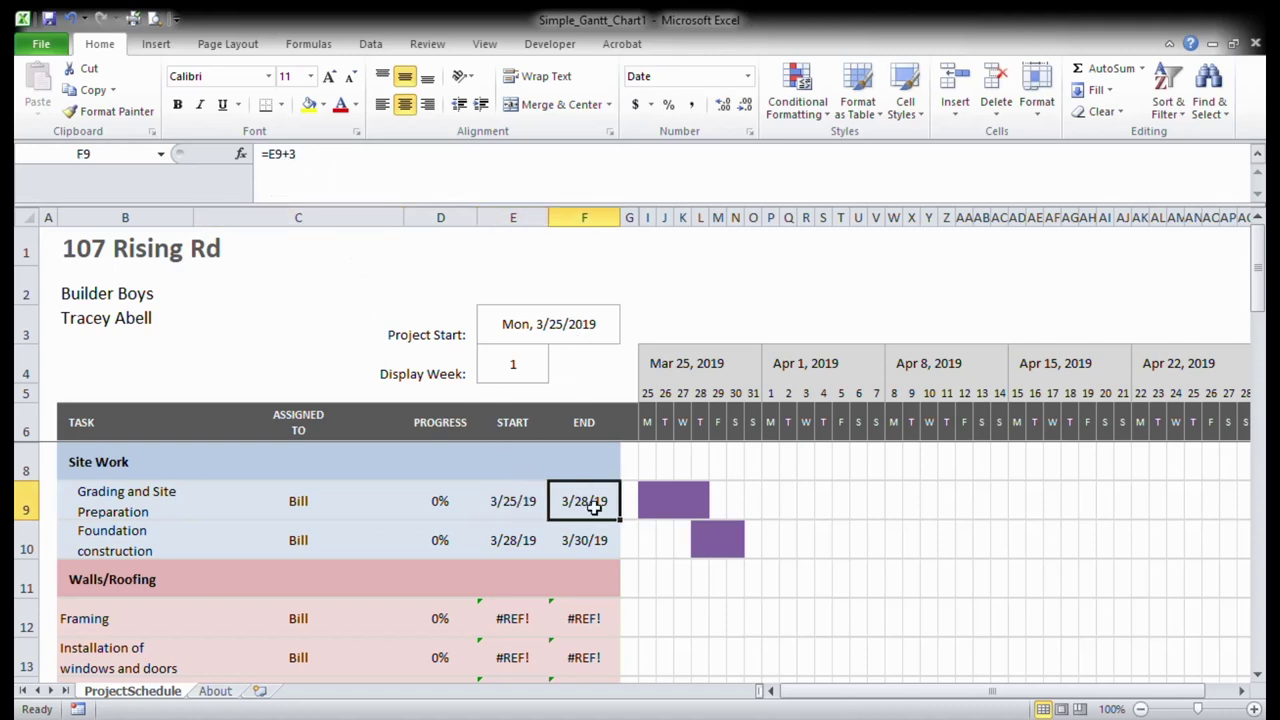
pyautogui.click(311, 158)
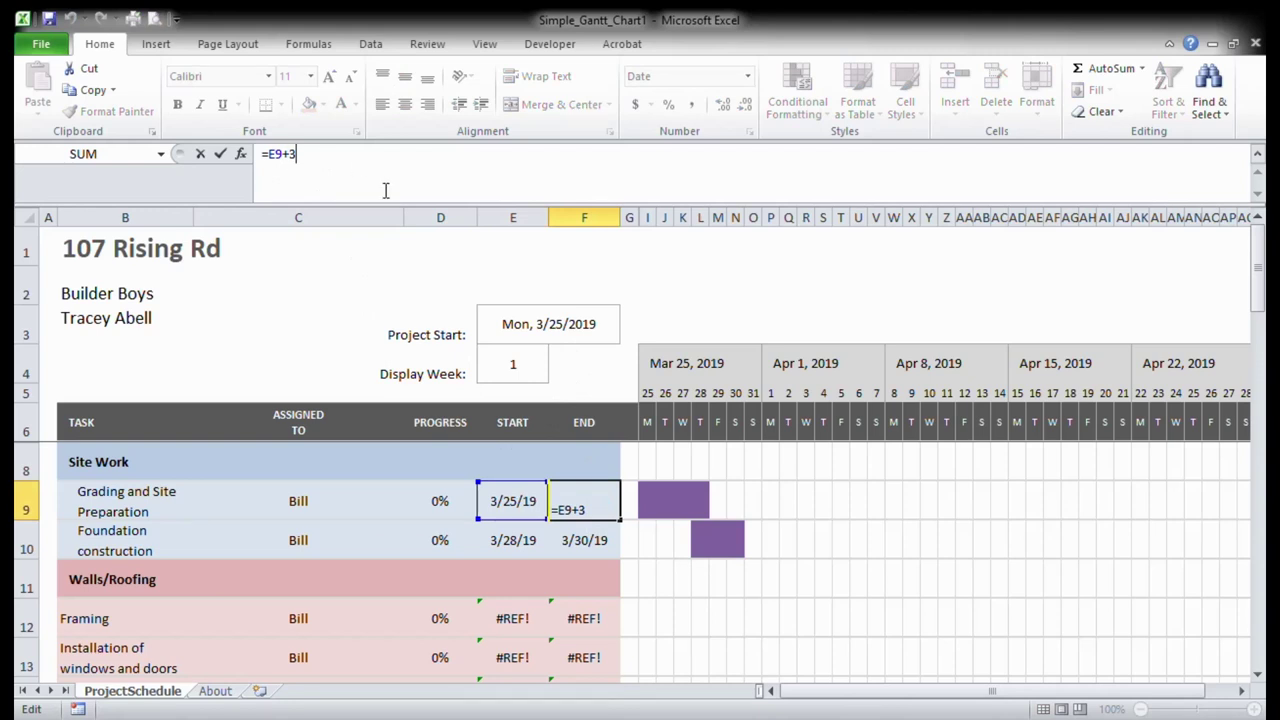
pyautogui.press('BackSpace')
pyautogui.write('6')
pyautogui.press('Return')
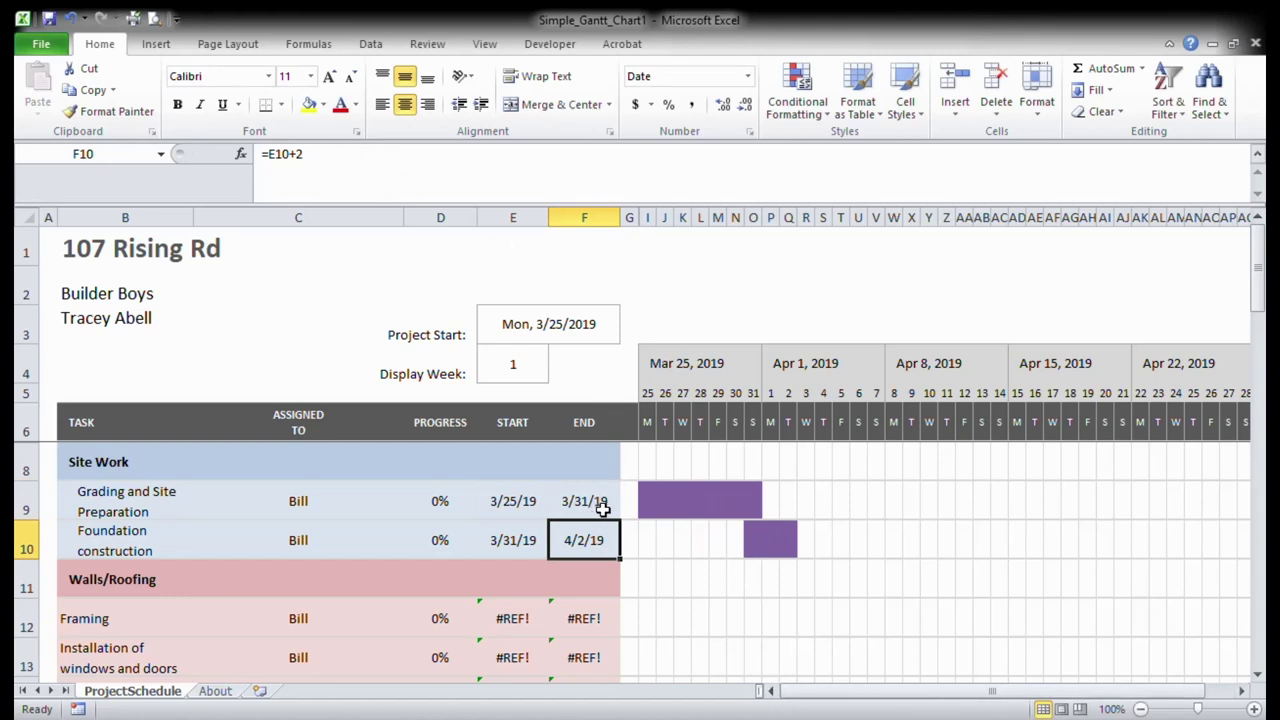
pyautogui.click(523, 500)
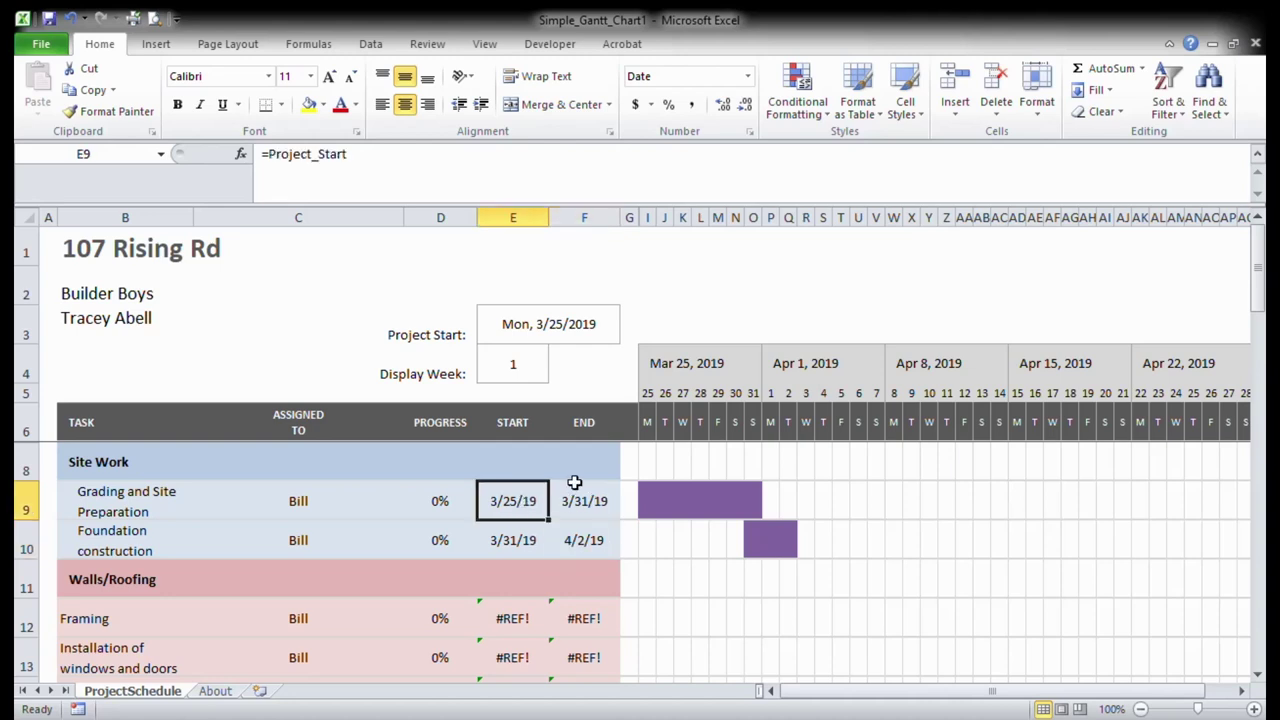
# Leave Foundation's =F9 start unchanged and set its end formula in F10 to =E10+20
pyautogui.click(536, 547)
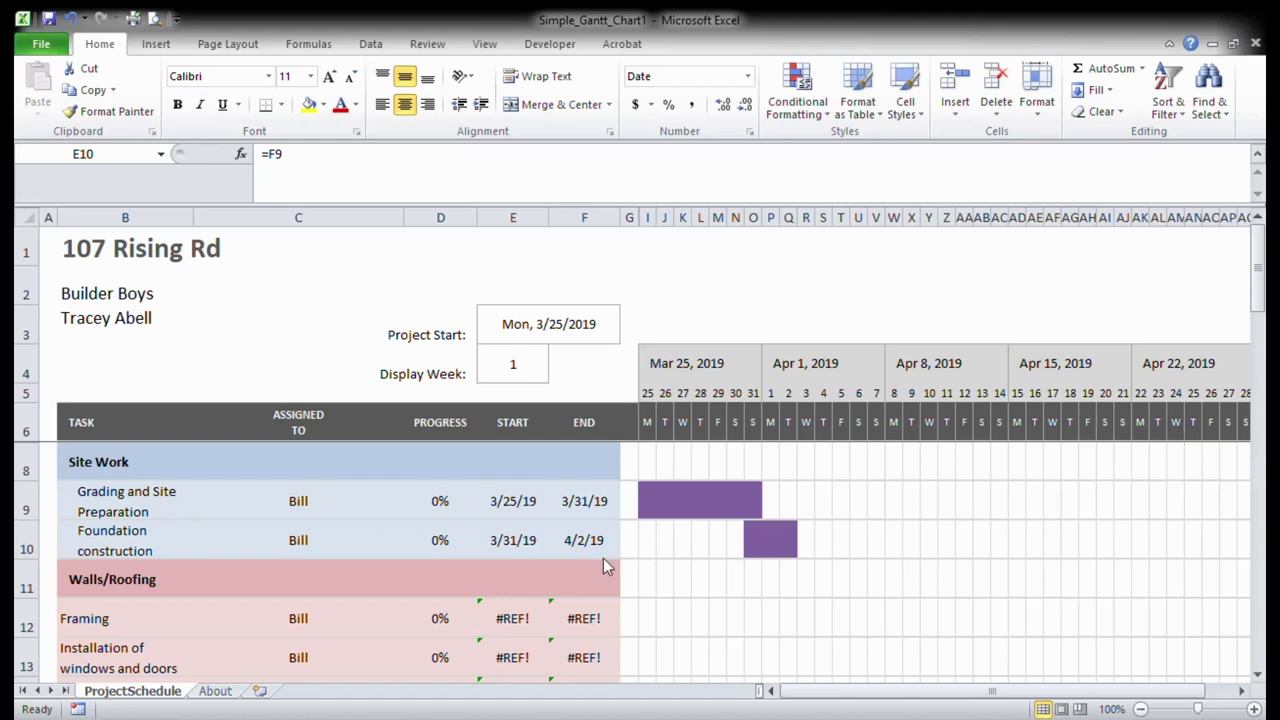
pyautogui.click(538, 543)
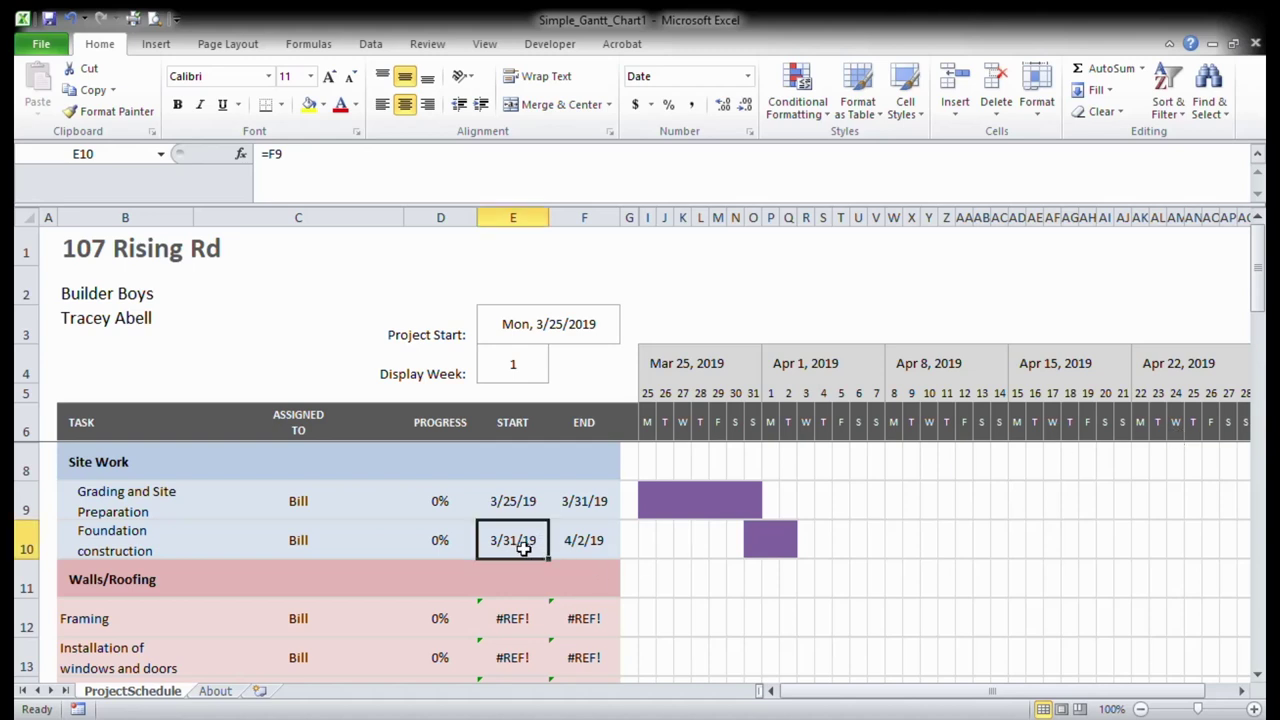
pyautogui.click(380, 174)
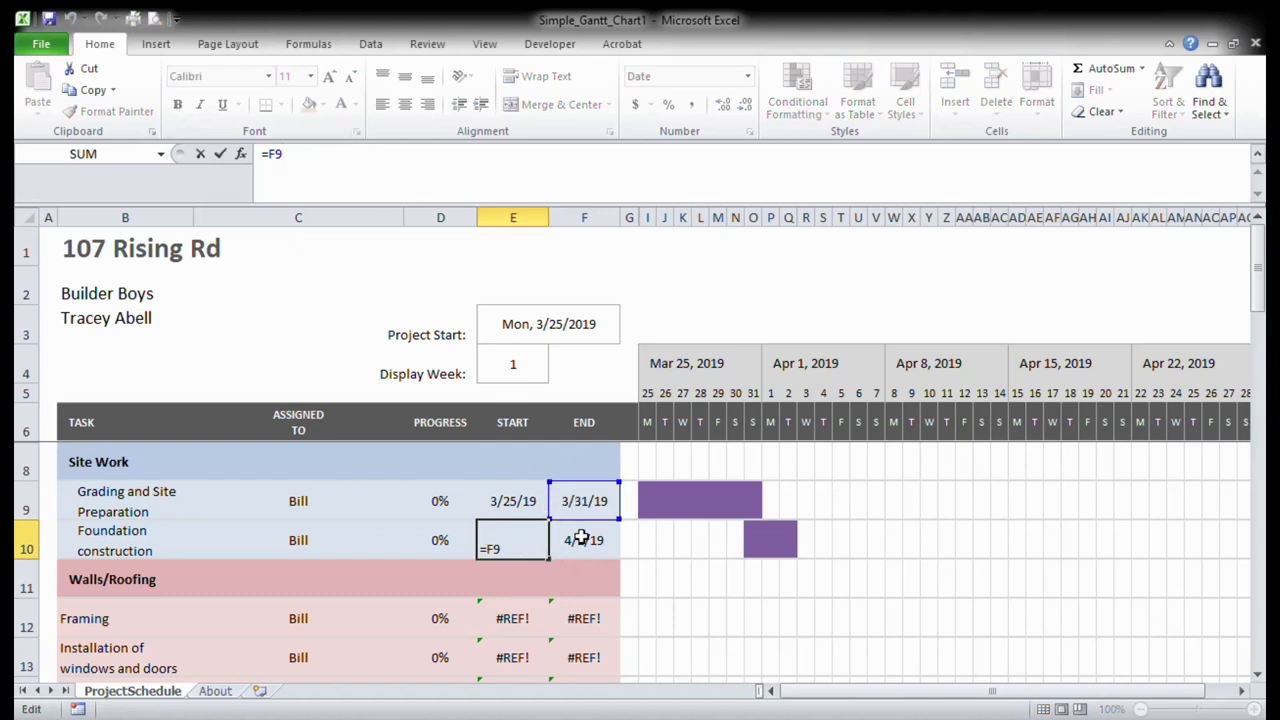
pyautogui.press('Escape')
pyautogui.click(582, 538)
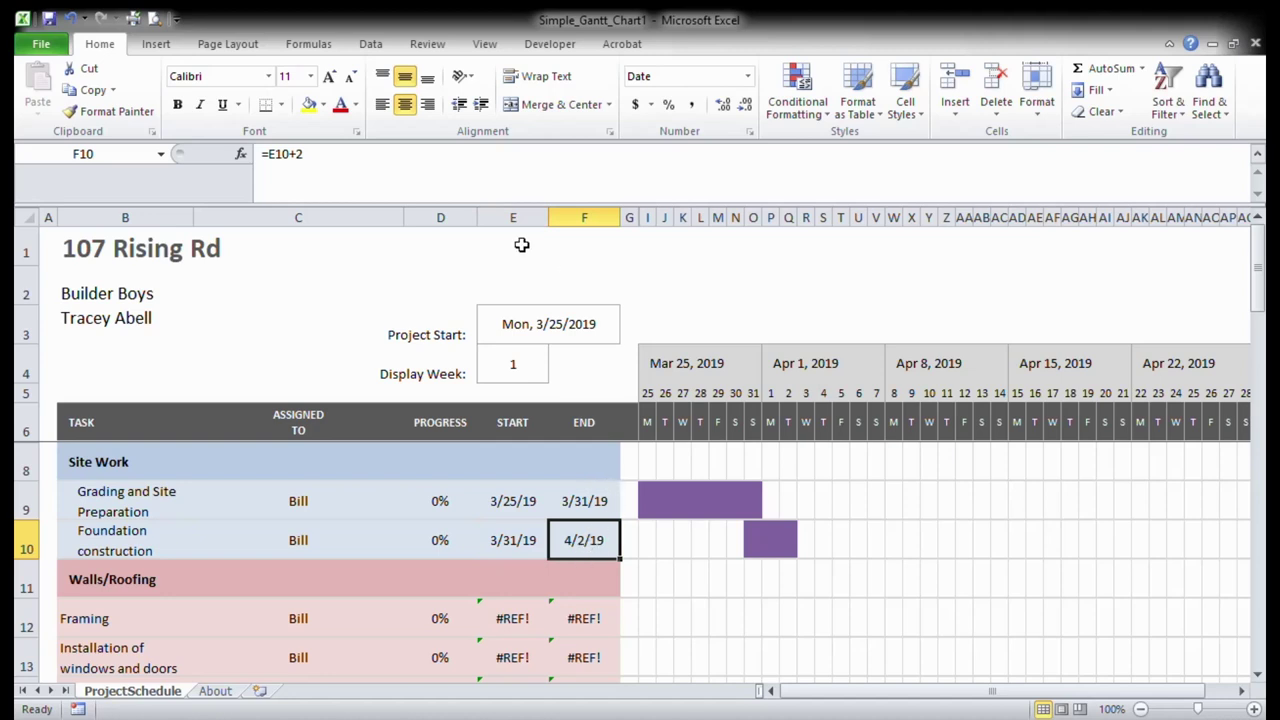
pyautogui.click(369, 163)
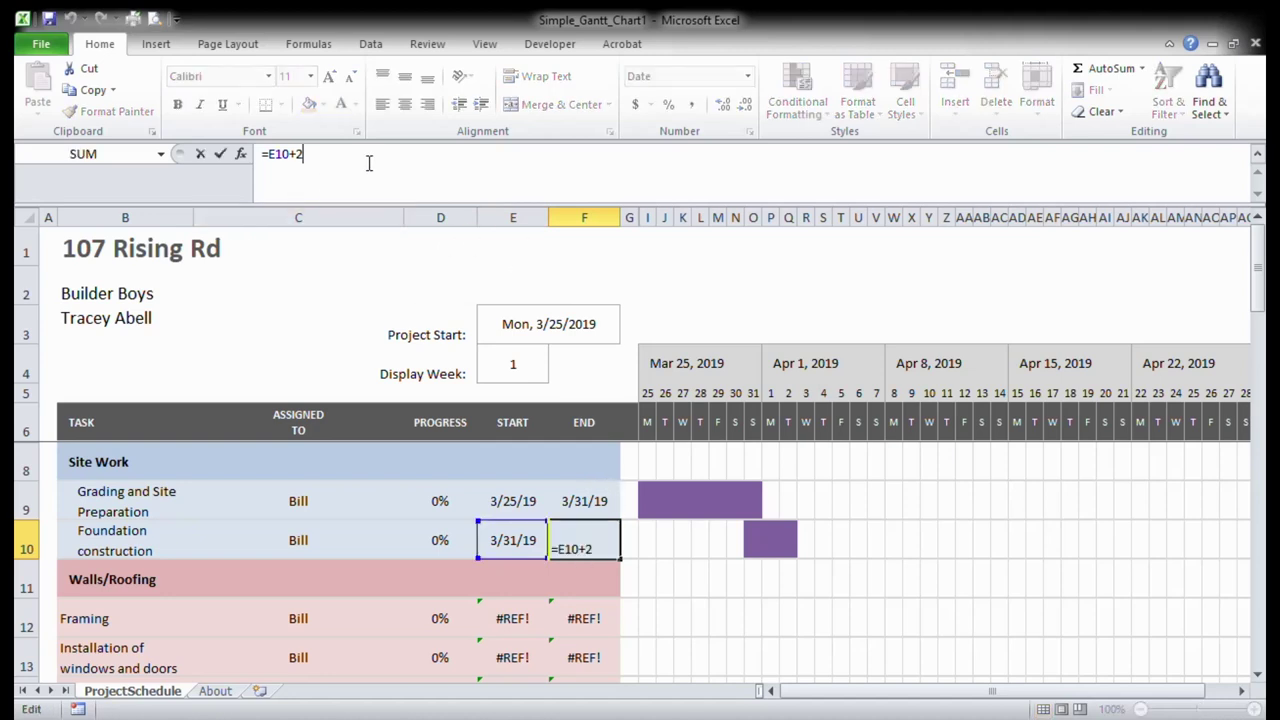
pyautogui.write('0')
pyautogui.press('Return')
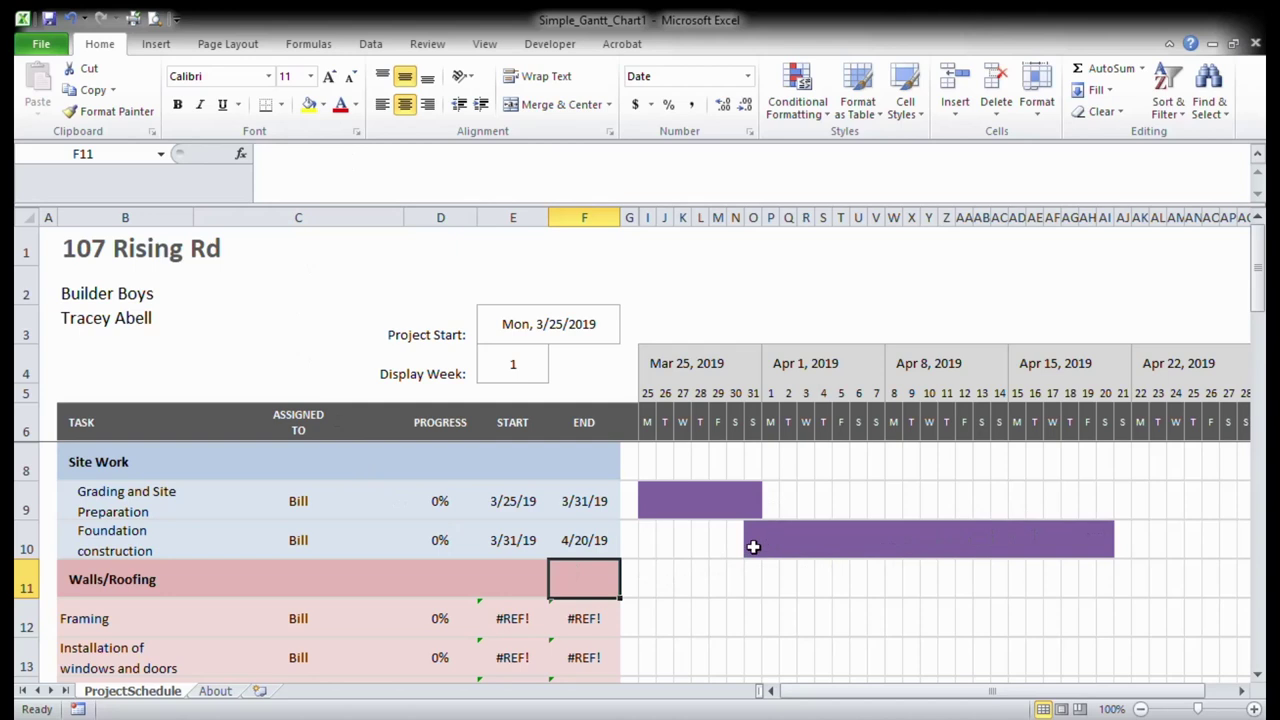
# Change Foundation's start formula in E10 to =F9+1 so it begins 4/1/19
pyautogui.click(497, 547)
pyautogui.click(340, 160)
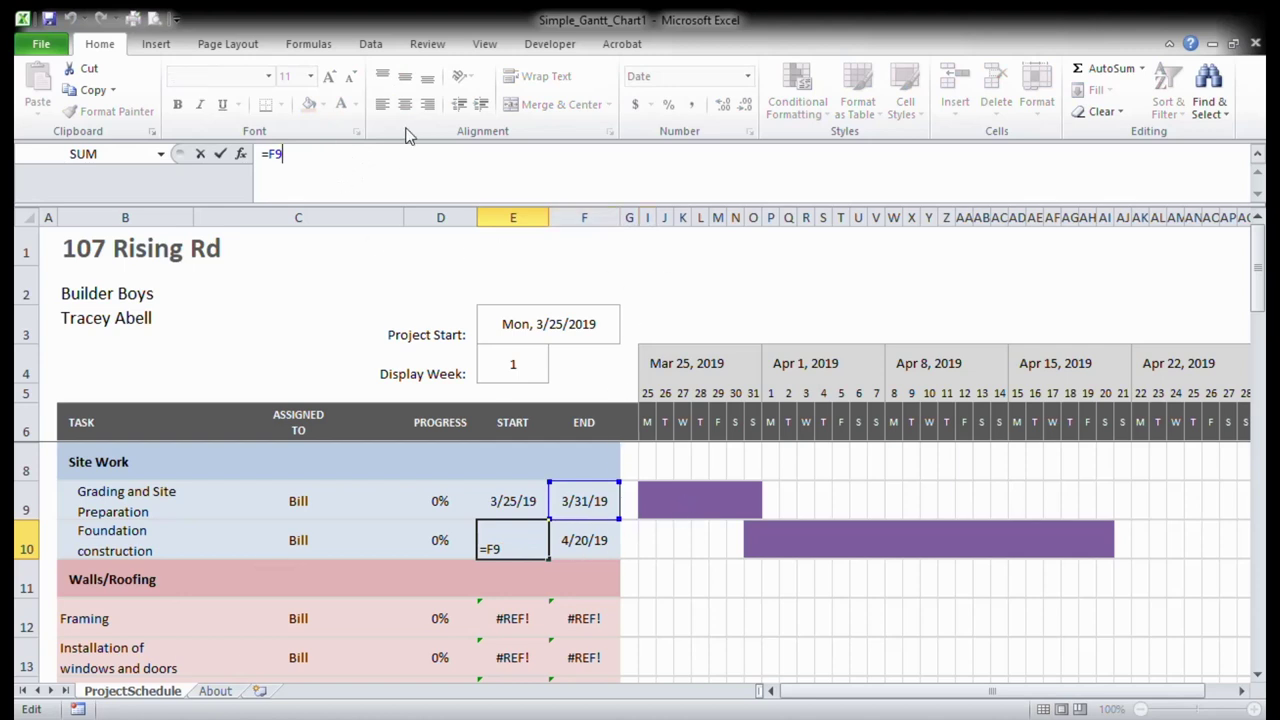
pyautogui.write('+1')
pyautogui.press('Return')
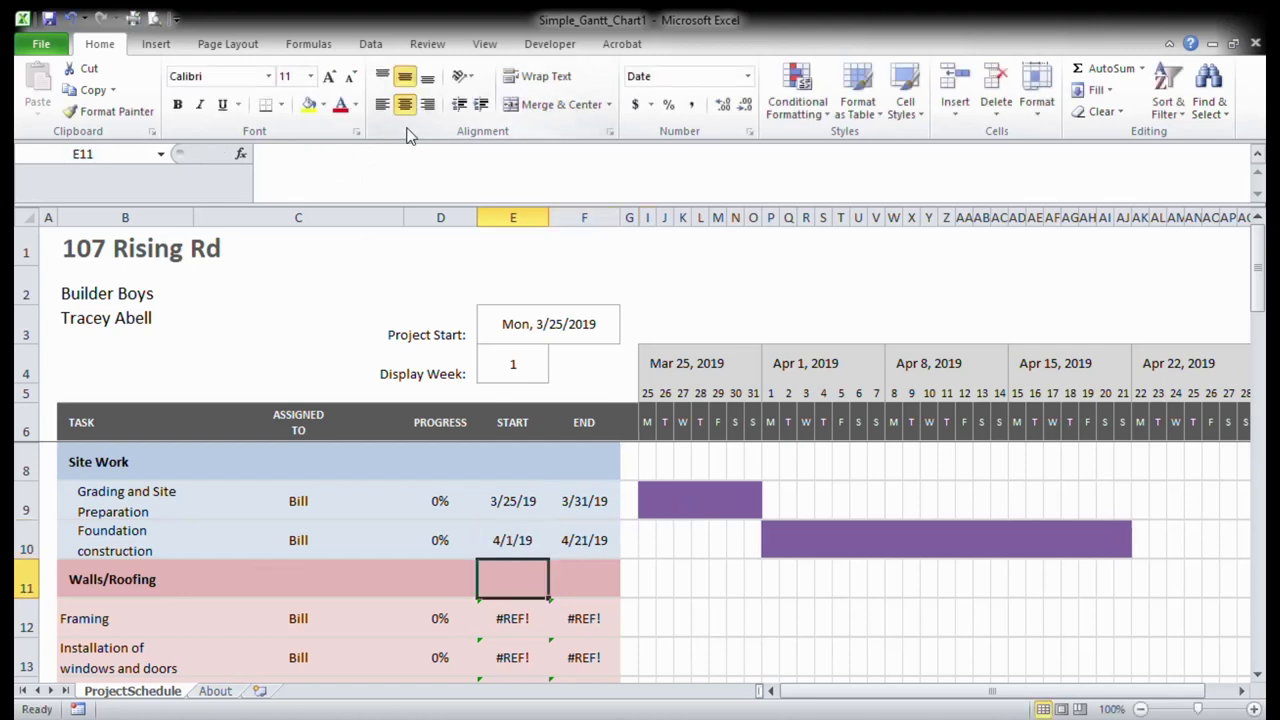